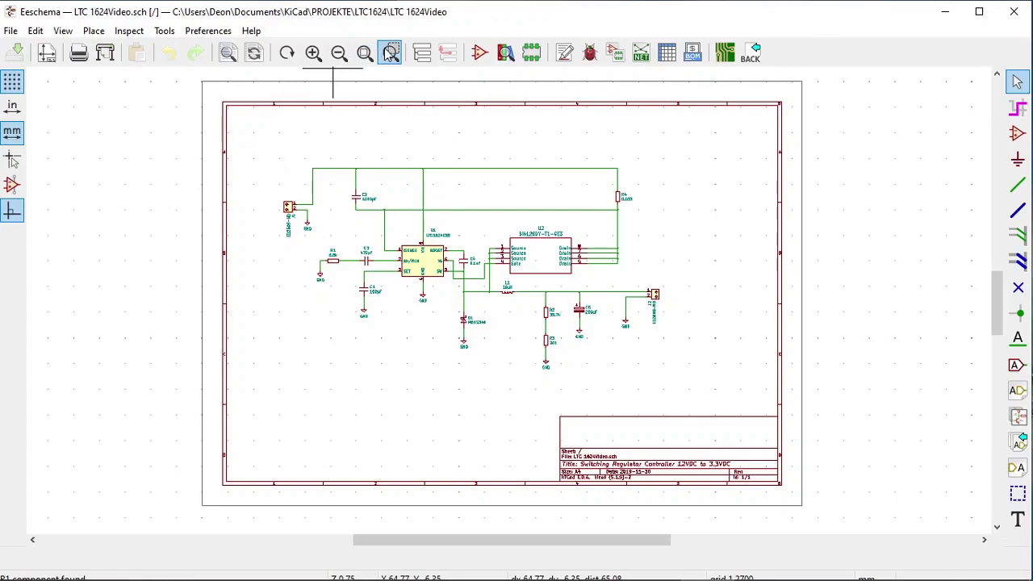
Zoom in on the LTC1624 switching regulator circuit so it fills the Eeschema window
{"action": "left_click", "coordinate": [390, 53]}
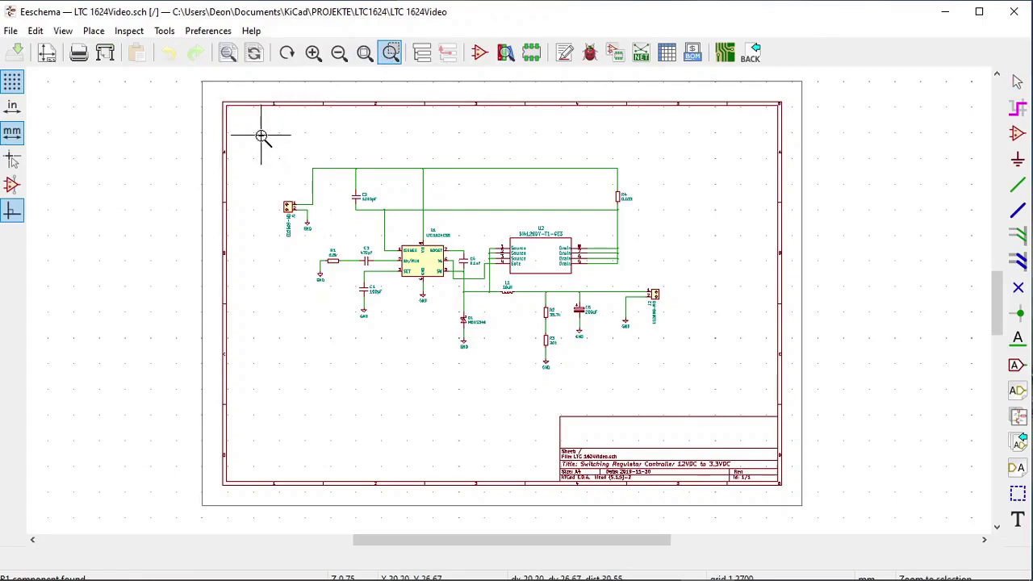
{"action": "left_click_drag", "start_coordinate": [260, 135], "coordinate": [376, 210]}
{"action": "left_click_drag", "start_coordinate": [477, 267], "coordinate": [686, 388]}
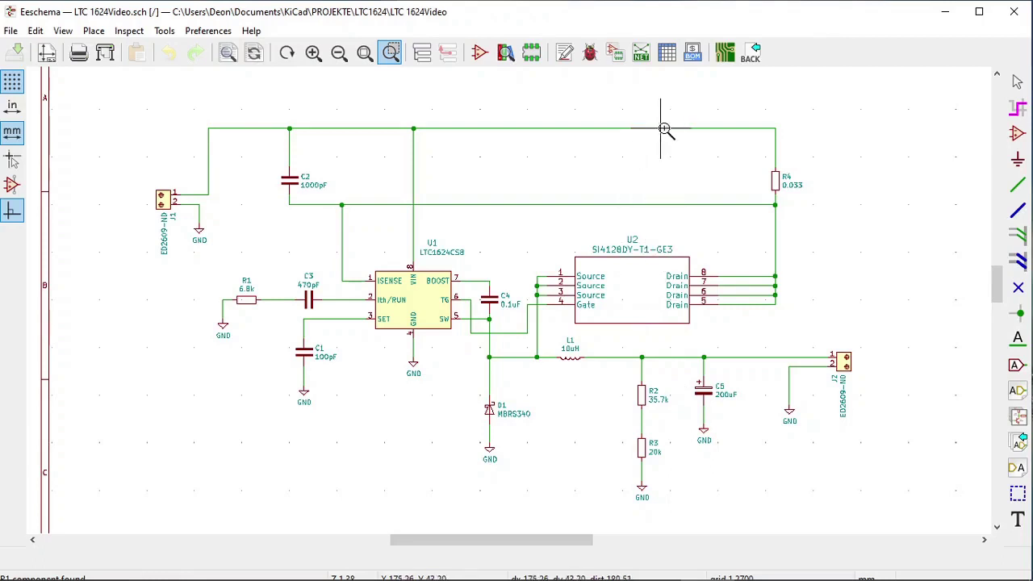
End the zoom tool and launch Pcbnew for the LTC 1624Video board
{"action": "right_click", "coordinate": [912, 149]}
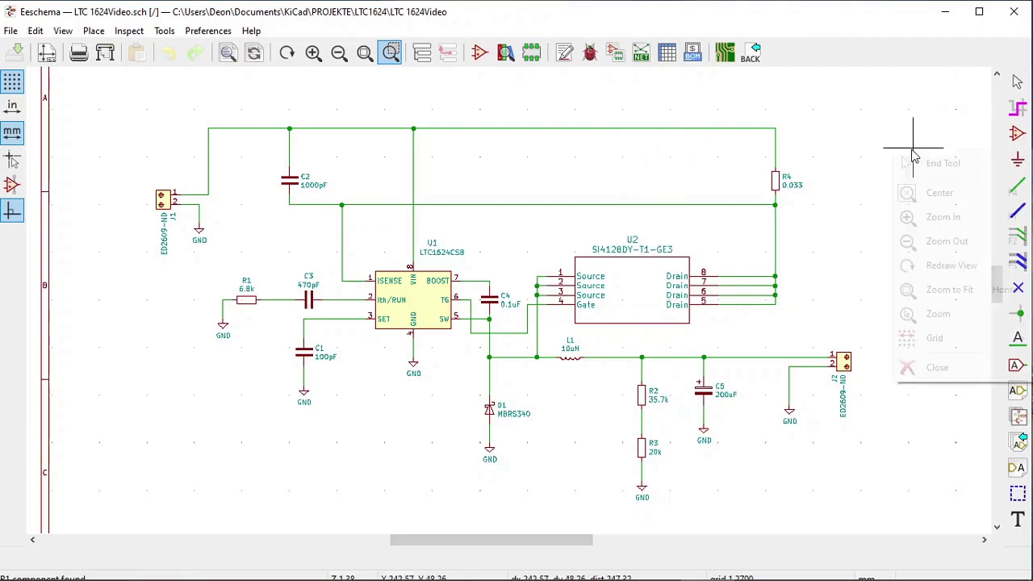
{"action": "left_click", "coordinate": [950, 165]}
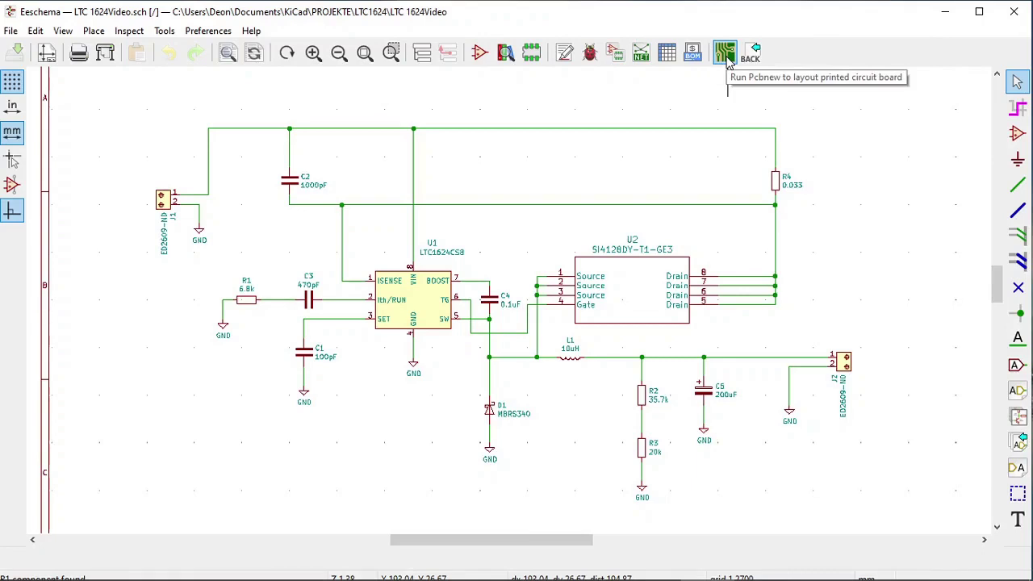
{"action": "left_click", "coordinate": [725, 56]}
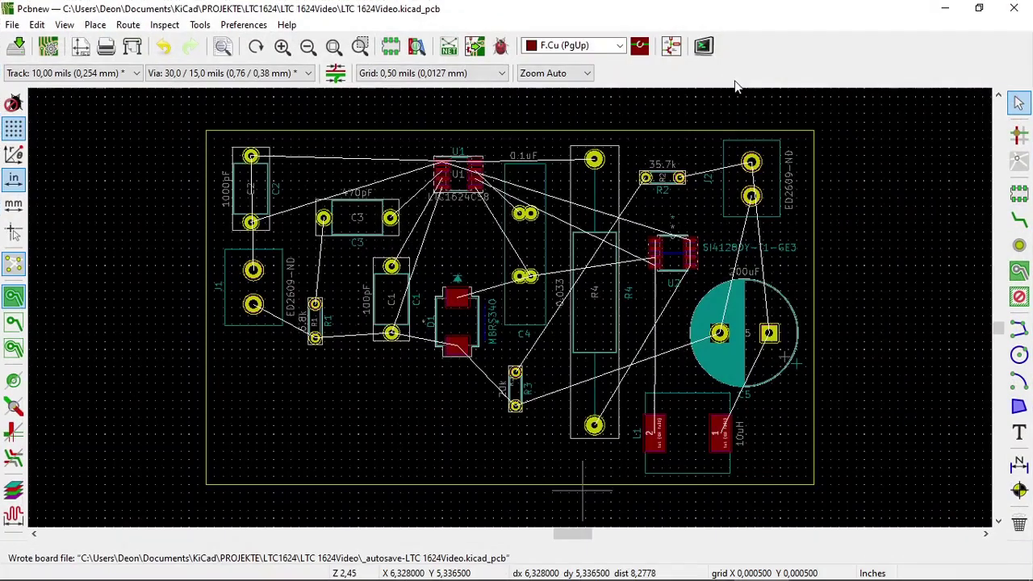
Minimize Pcbnew, then scroll the tutorial blog down to Fig. 1.14A and view it full-size
{"action": "left_click", "coordinate": [944, 12]}
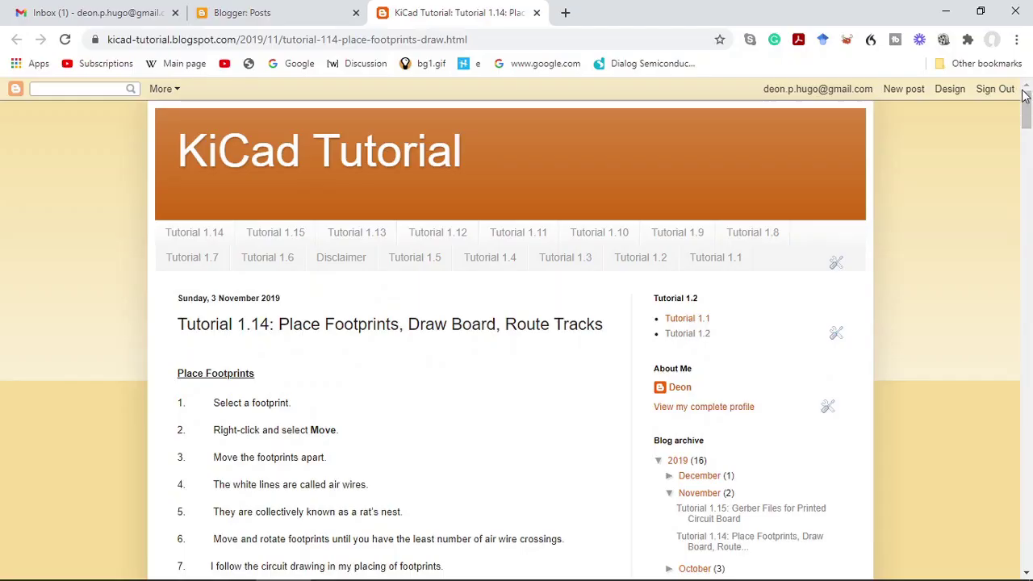
{"action": "left_click_drag", "start_coordinate": [1025, 95], "coordinate": [1029, 115]}
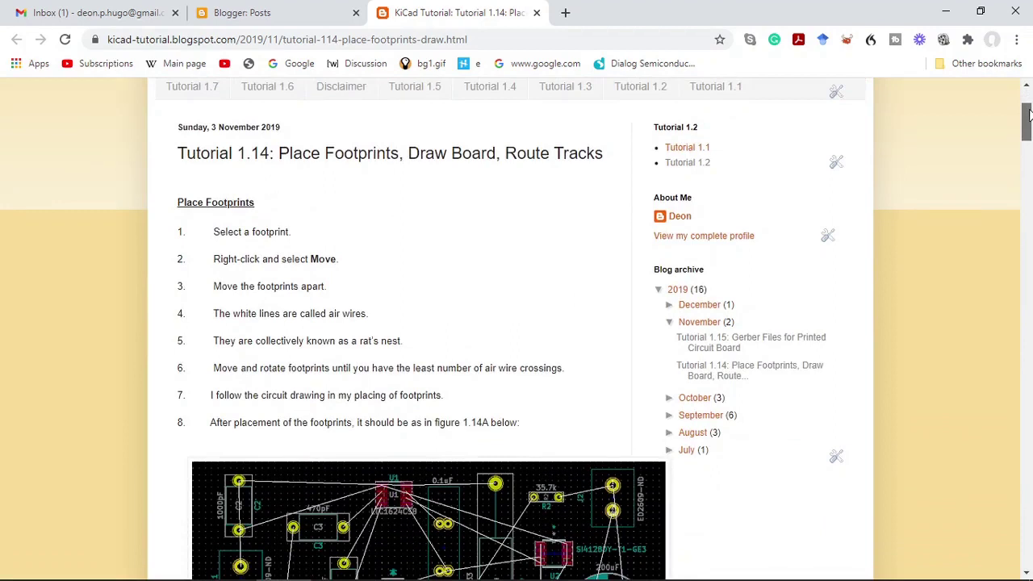
{"action": "left_click_drag", "start_coordinate": [1028, 114], "coordinate": [1030, 120]}
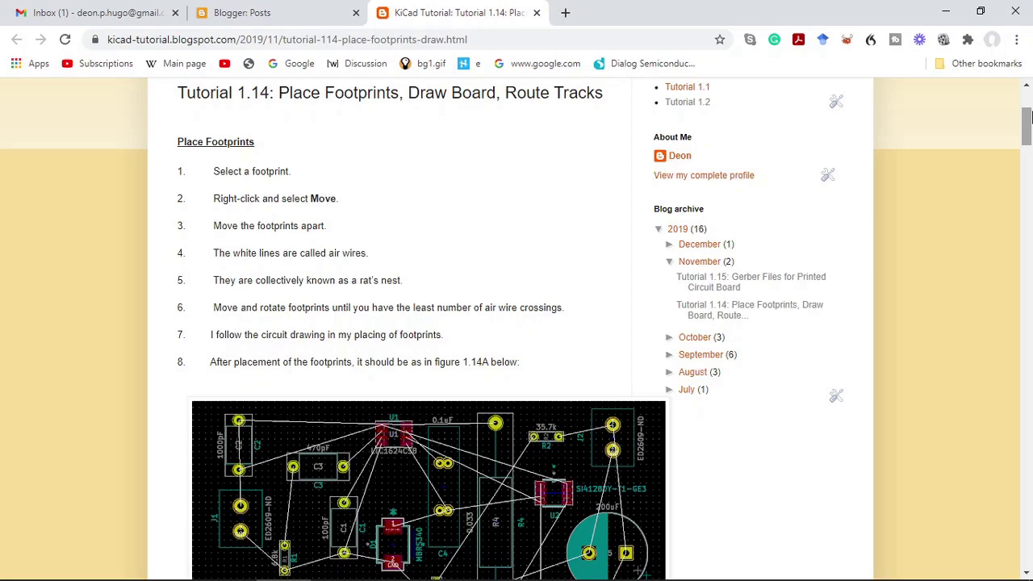
{"action": "left_click_drag", "start_coordinate": [1029, 117], "coordinate": [1029, 129]}
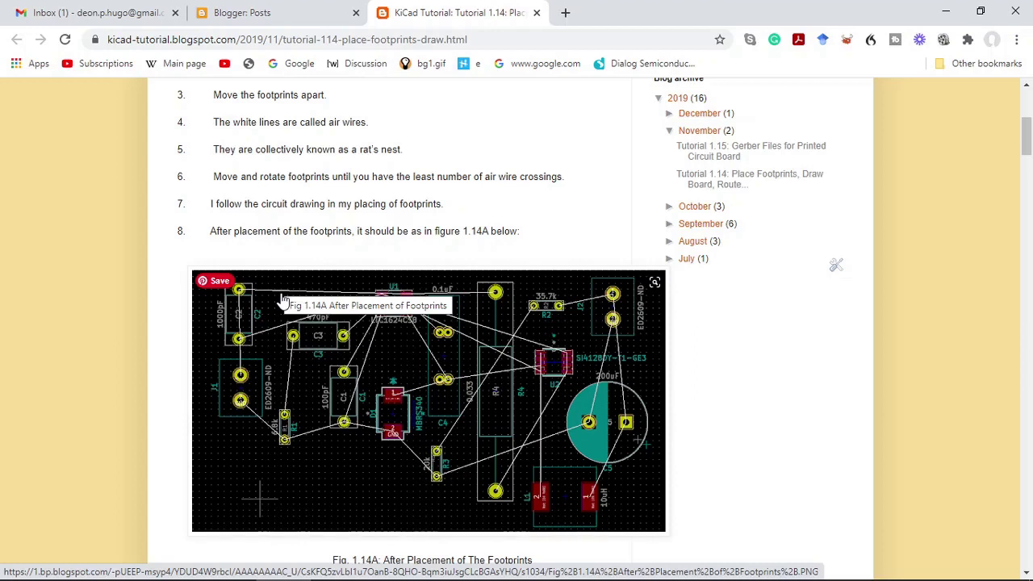
{"action": "left_click", "coordinate": [415, 382]}
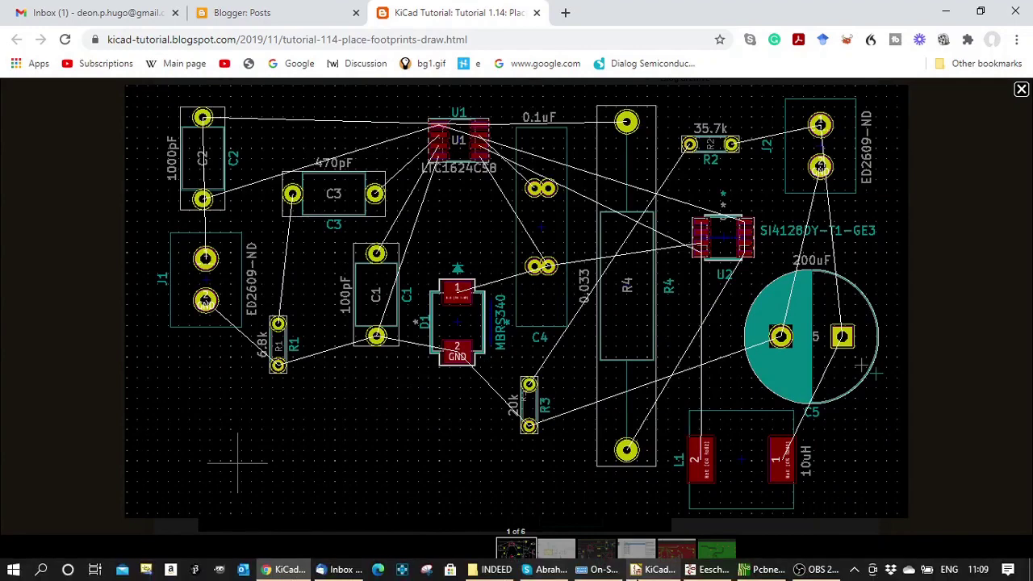
Return to Pcbnew and shift resistor R1 slightly to the right
{"action": "left_click", "coordinate": [751, 569]}
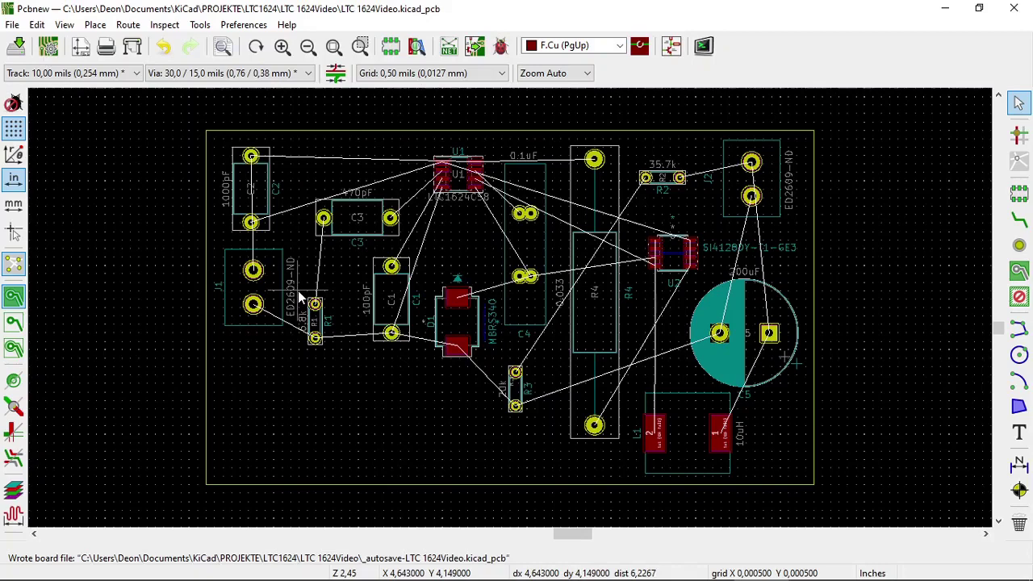
{"action": "left_click_drag", "start_coordinate": [299, 291], "coordinate": [340, 357]}
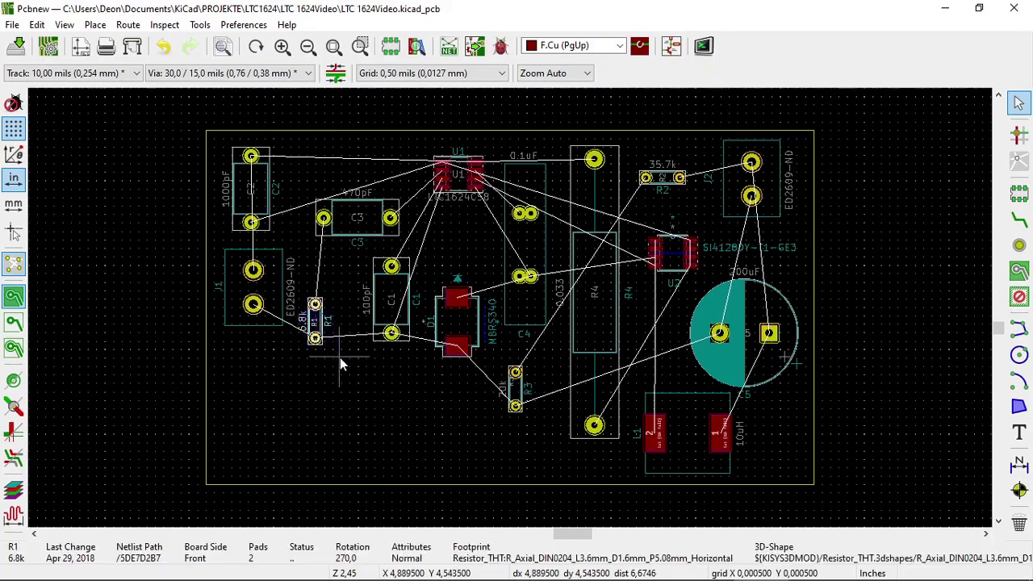
{"action": "right_click", "coordinate": [315, 325]}
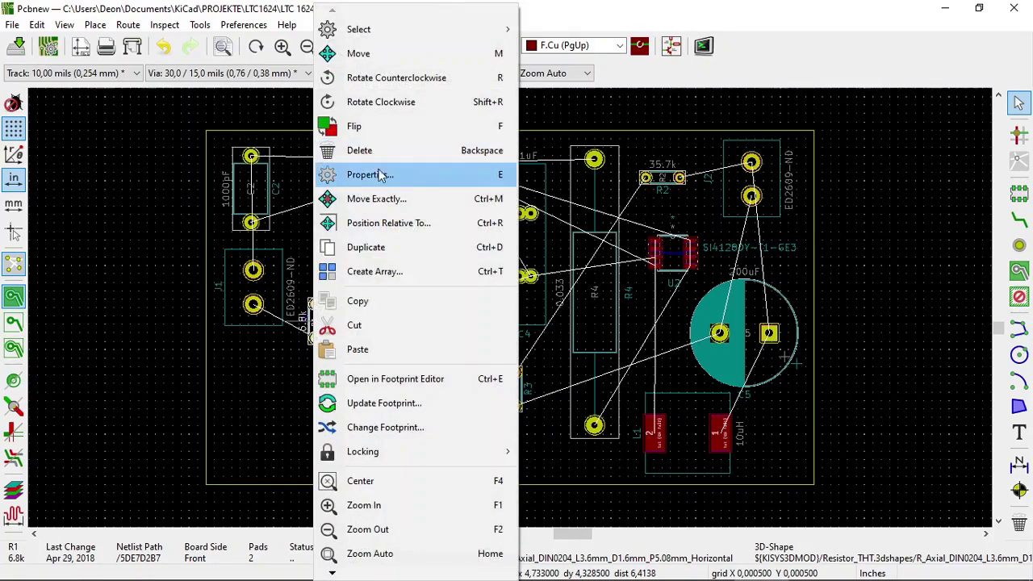
{"action": "left_click", "coordinate": [373, 62]}
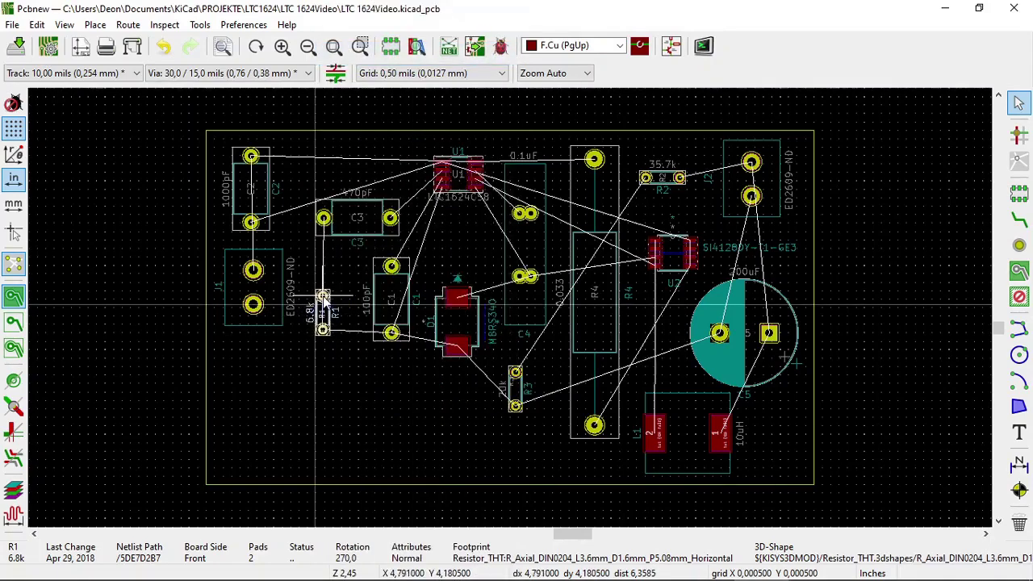
{"action": "left_click", "coordinate": [323, 297]}
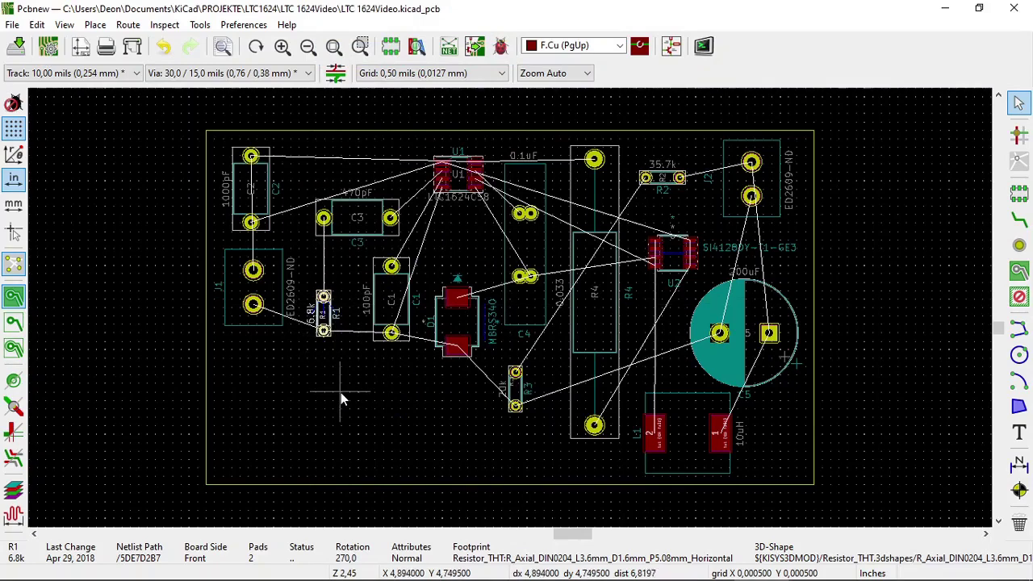
{"action": "right_click", "coordinate": [324, 322]}
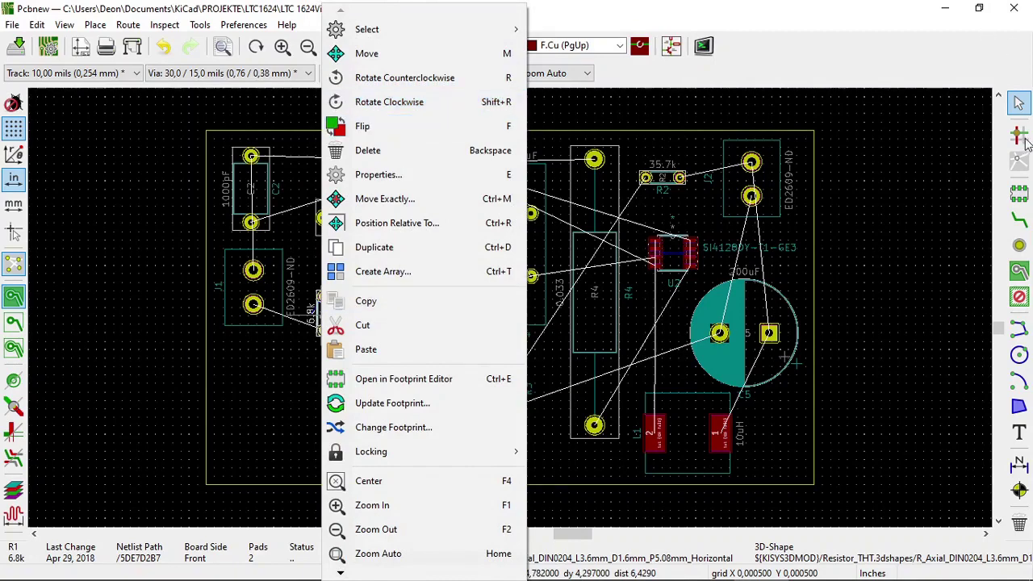
{"action": "left_click", "coordinate": [979, 214]}
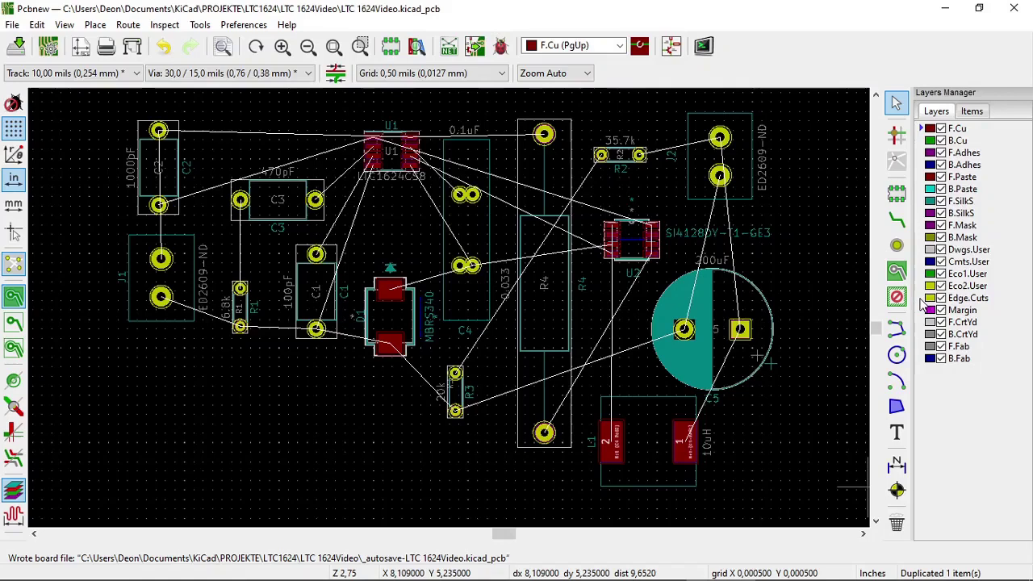
Make Edge.Cuts the active layer and show the Place menu
{"action": "left_click", "coordinate": [928, 297]}
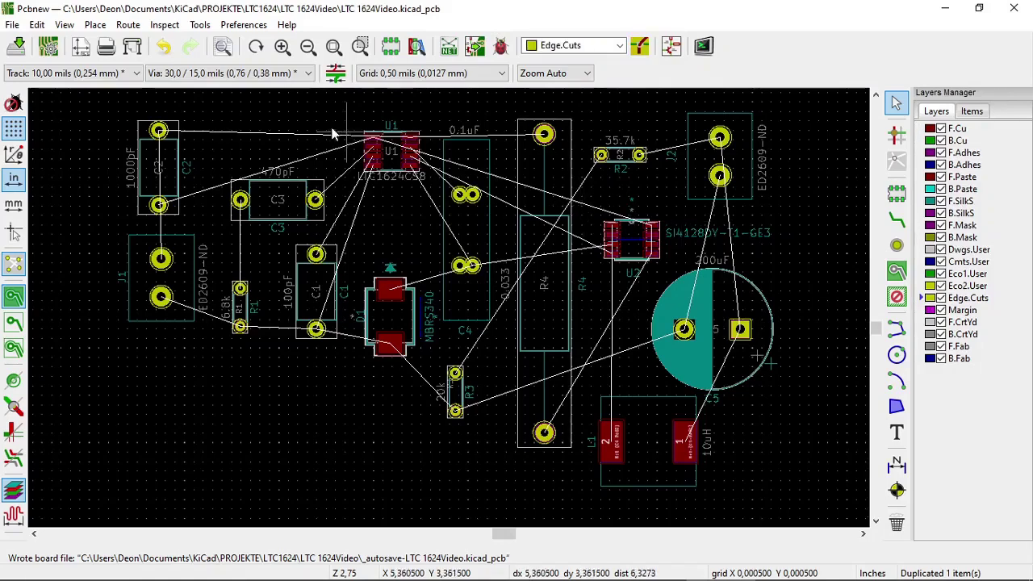
{"action": "left_click", "coordinate": [94, 26]}
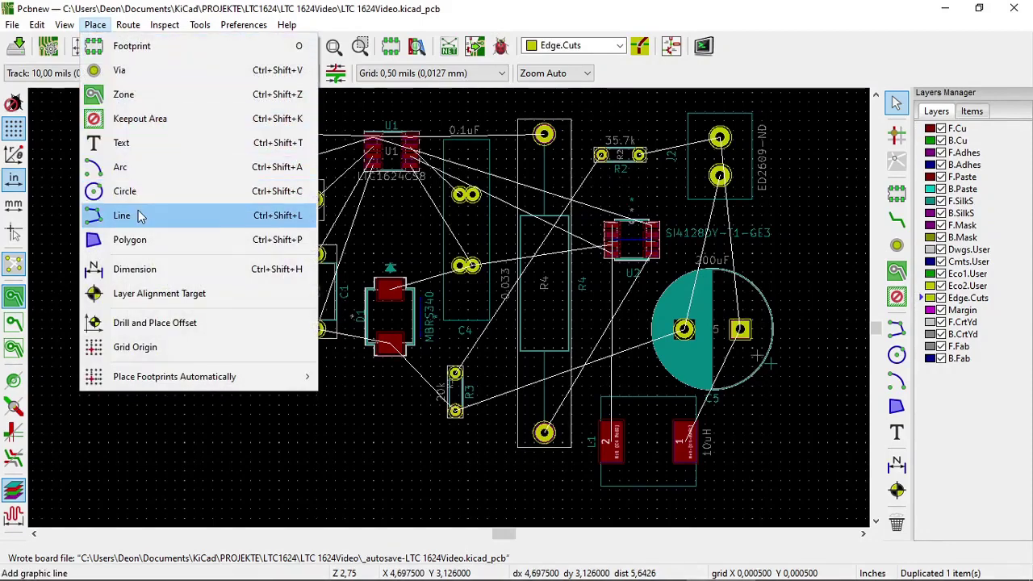
Draw a four-corner Edge.Cuts line rectangle around all footprints, closing it at the top-left corner
{"action": "left_click", "coordinate": [121, 215]}
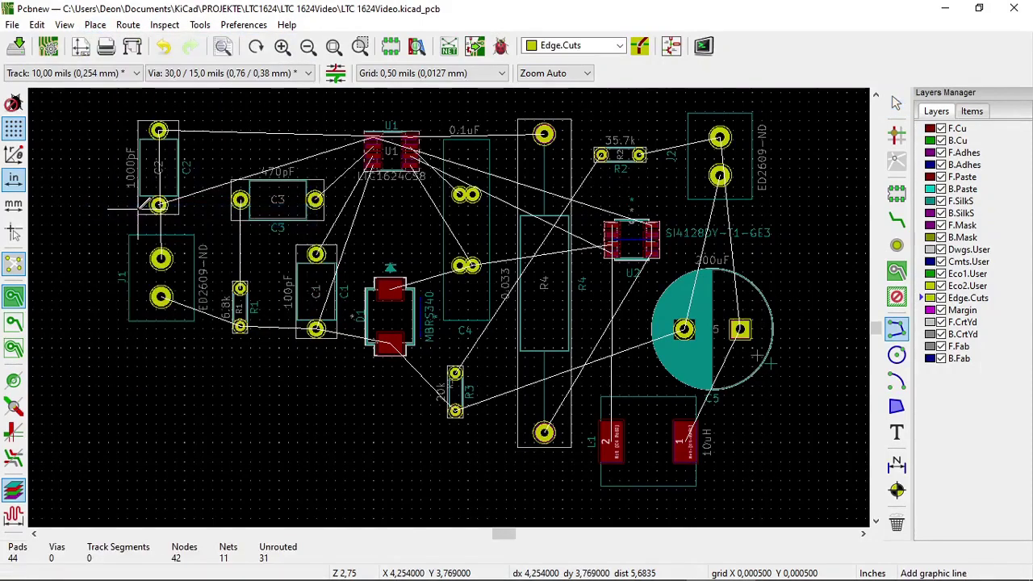
{"action": "left_click", "coordinate": [110, 102]}
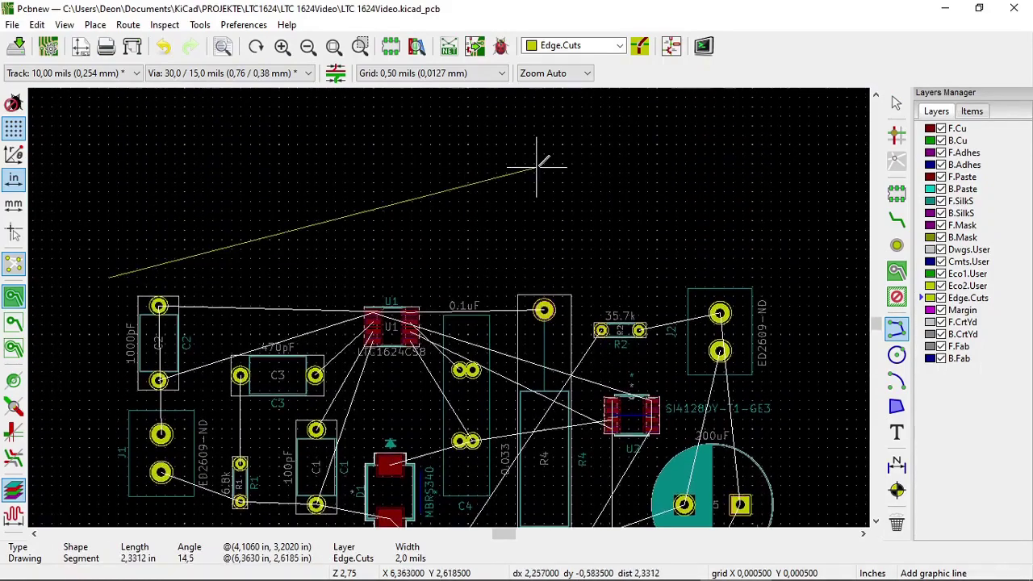
{"action": "left_click", "coordinate": [799, 275]}
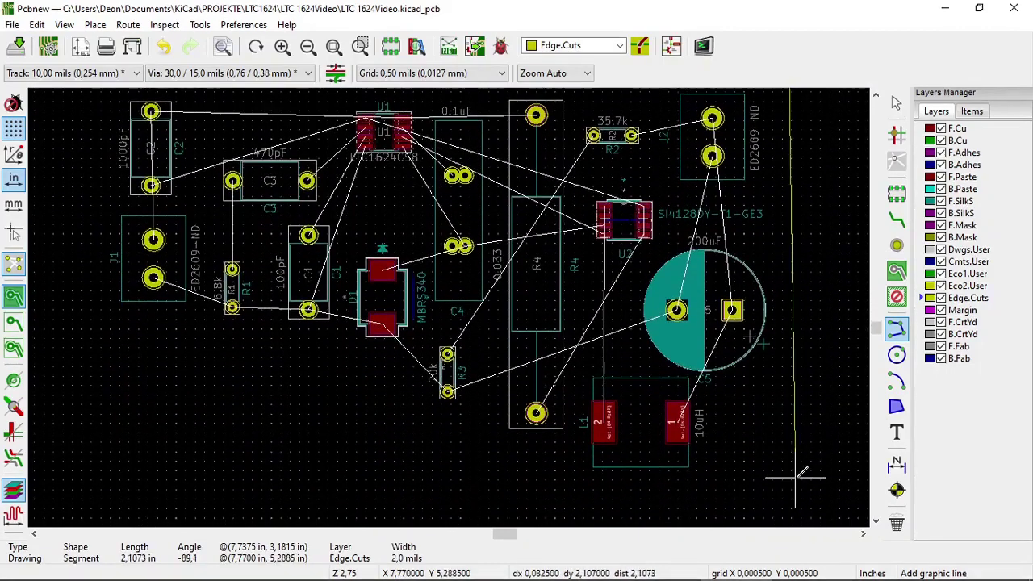
{"action": "left_click", "coordinate": [795, 477]}
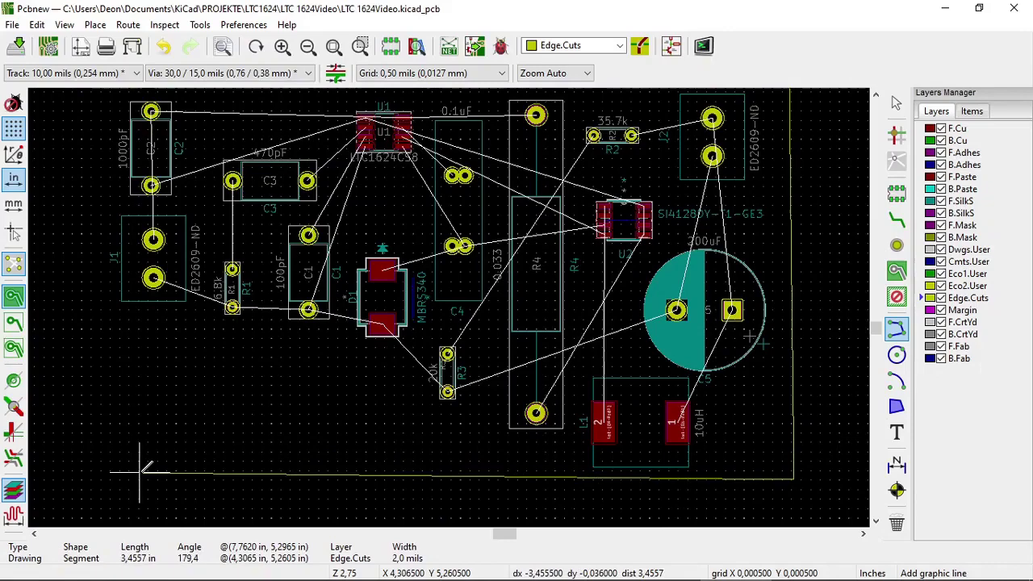
{"action": "left_click", "coordinate": [80, 471]}
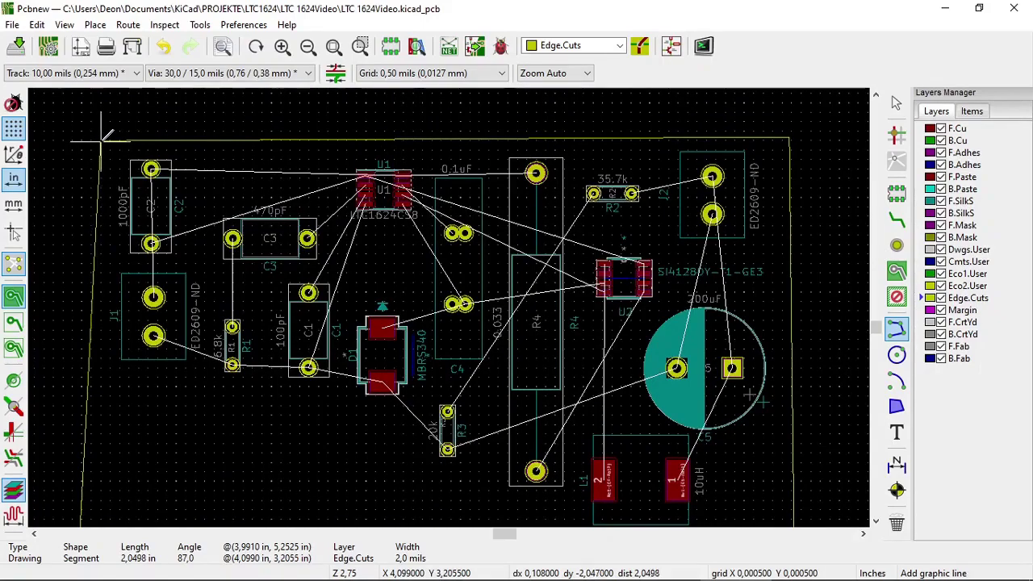
{"action": "double_click", "coordinate": [101, 137]}
{"action": "left_click", "coordinate": [102, 137]}
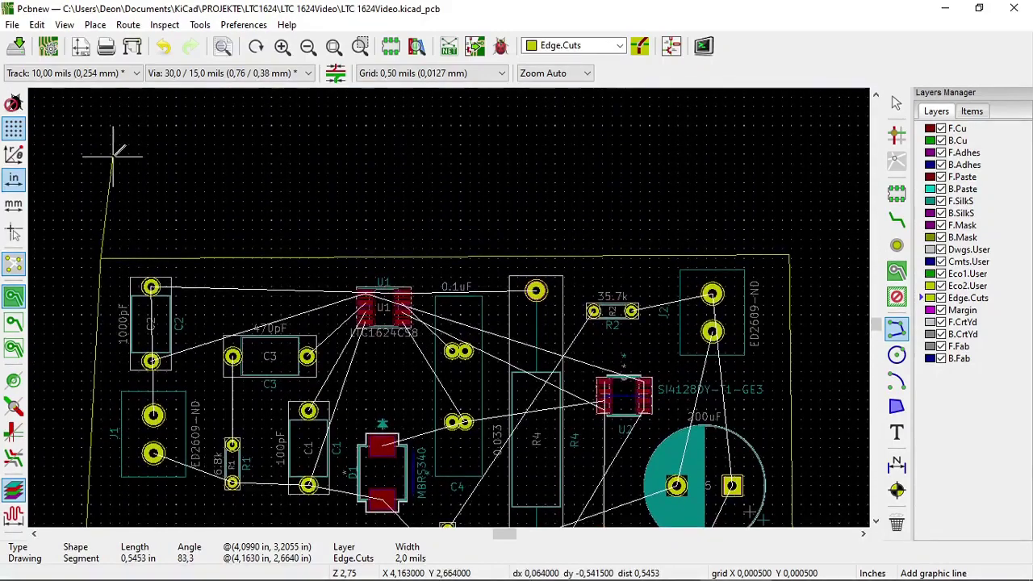
{"action": "right_click", "coordinate": [113, 154]}
{"action": "left_click", "coordinate": [150, 171]}
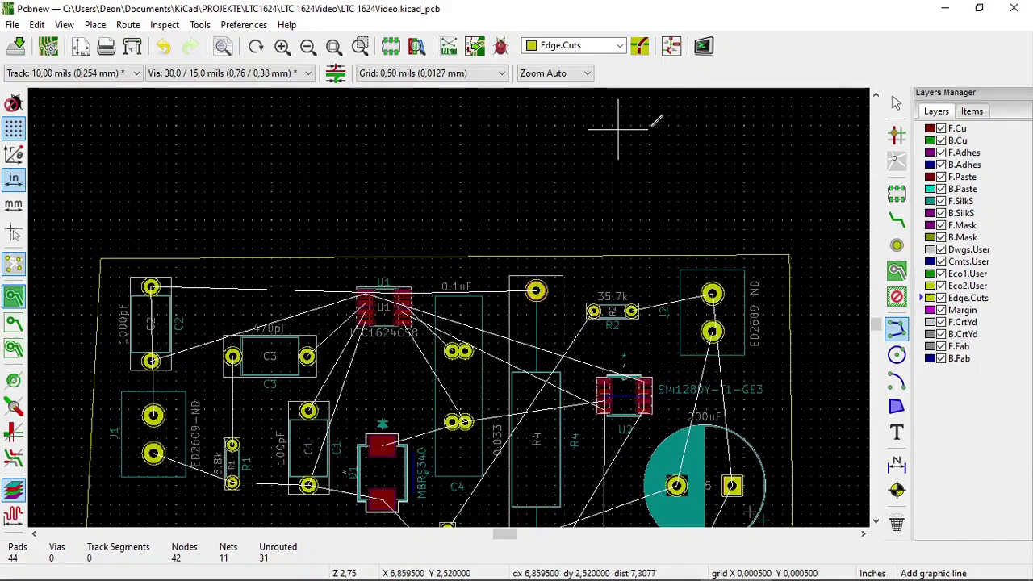
Fit the whole board in view and box-select the slanted left outline edge
{"action": "left_click", "coordinate": [896, 105]}
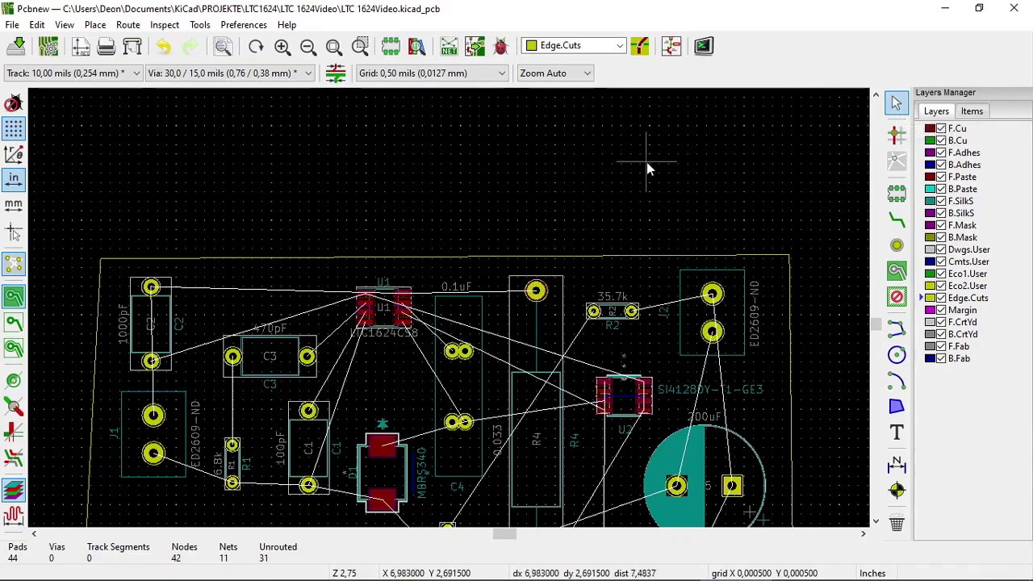
{"action": "left_click", "coordinate": [334, 47]}
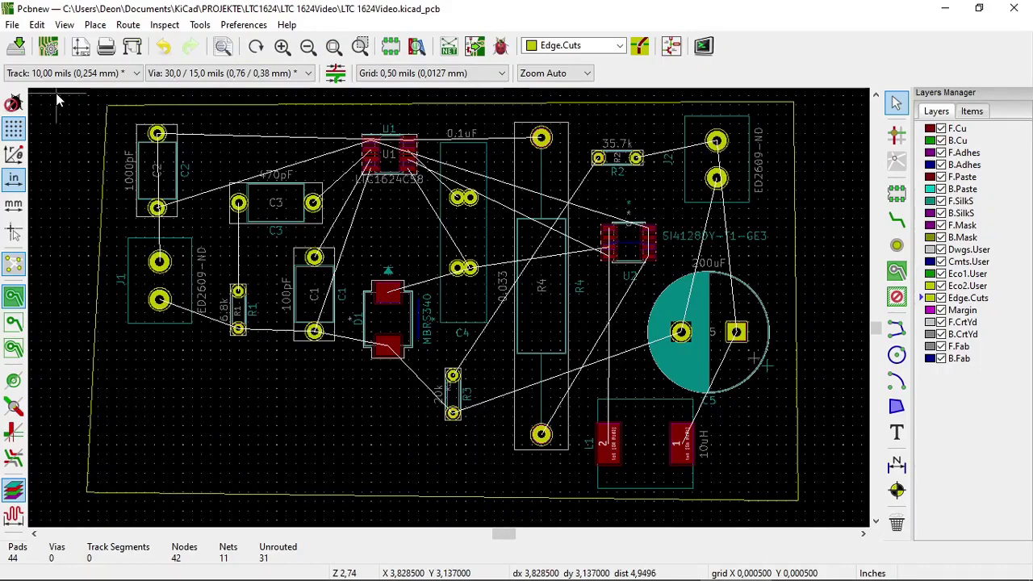
{"action": "left_click_drag", "start_coordinate": [59, 98], "coordinate": [119, 469]}
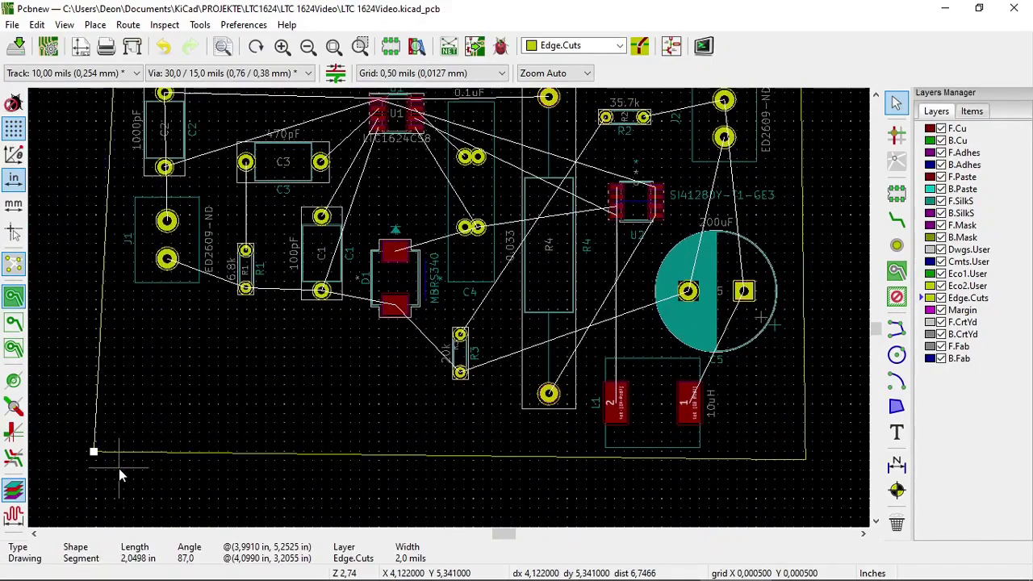
Open Line Segment Properties for the left edge line (start 3.991, 5.2525 in; end 4.099, 3.2055 in)
{"action": "right_click", "coordinate": [100, 318]}
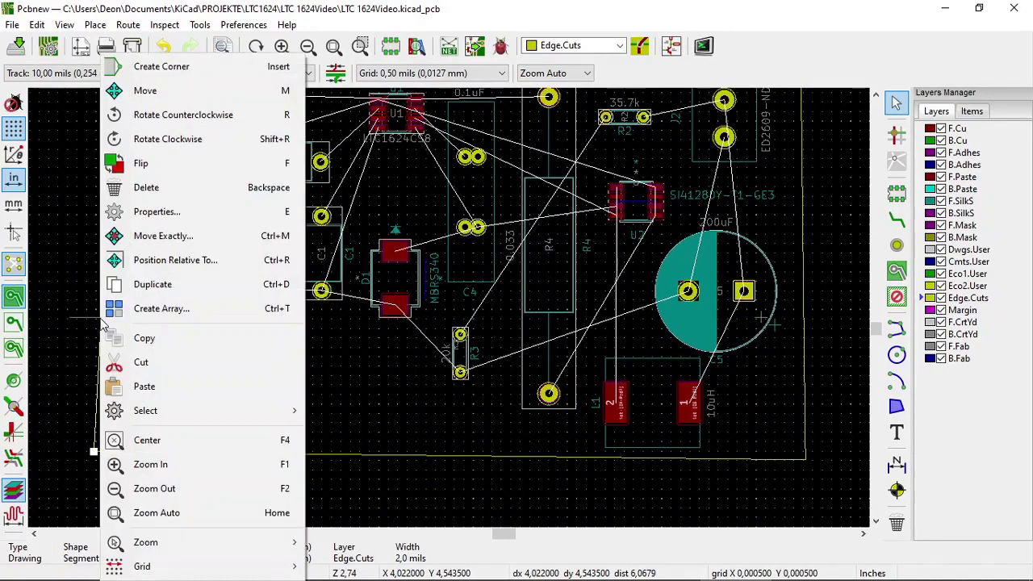
{"action": "left_click", "coordinate": [133, 212]}
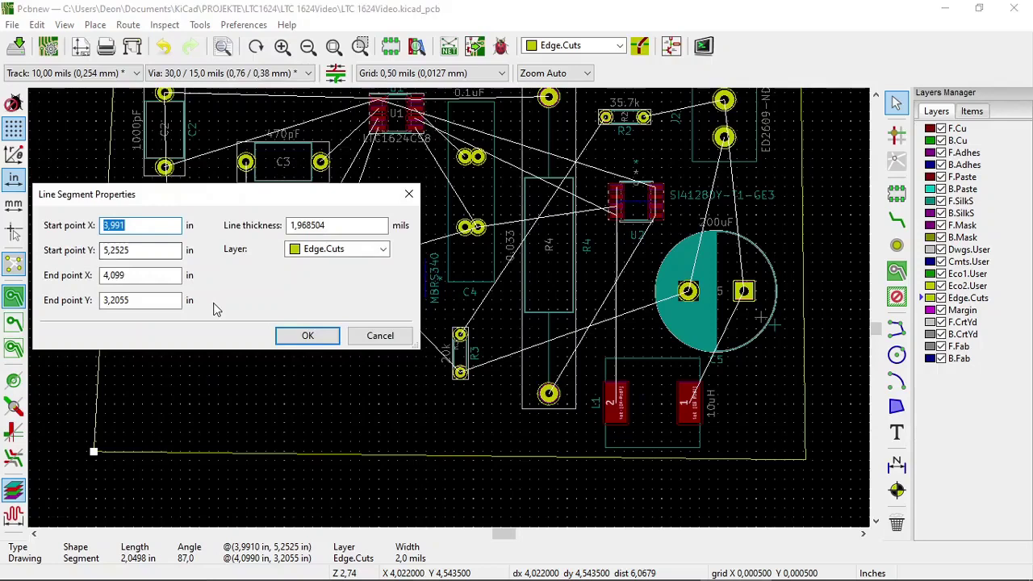
{"action": "mouse_move", "coordinate": [586, 578]}
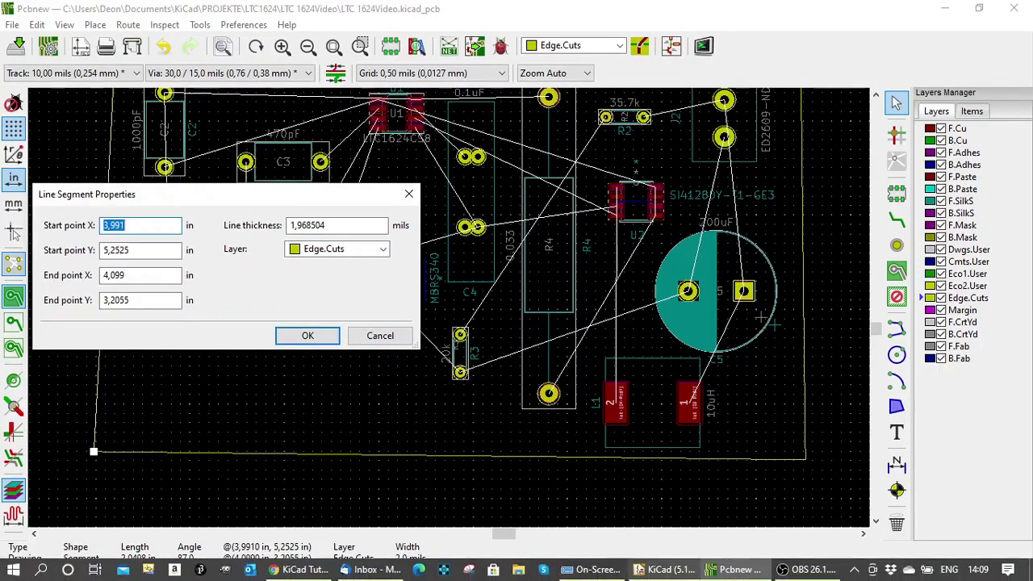
{"action": "mouse_move", "coordinate": [663, 569]}
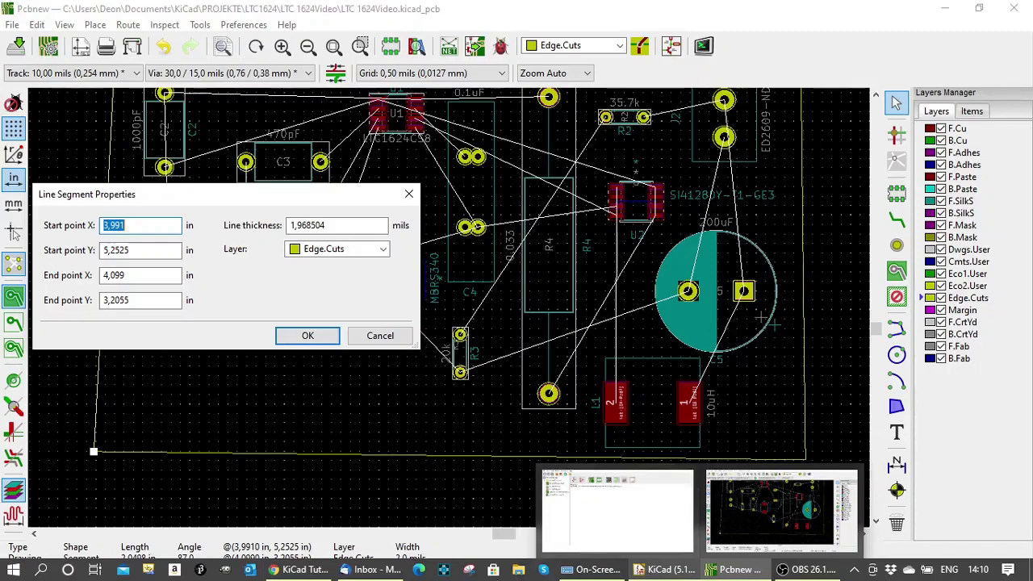
Bring up the tutorial's Draw Left Vertical Line targets: start 4.1, 5.3 in; end 4.1, 3.2 in
{"action": "left_click", "coordinate": [296, 570]}
{"action": "scroll", "coordinate": [807, 323], "scroll_direction": "up", "scroll_amount": 9}
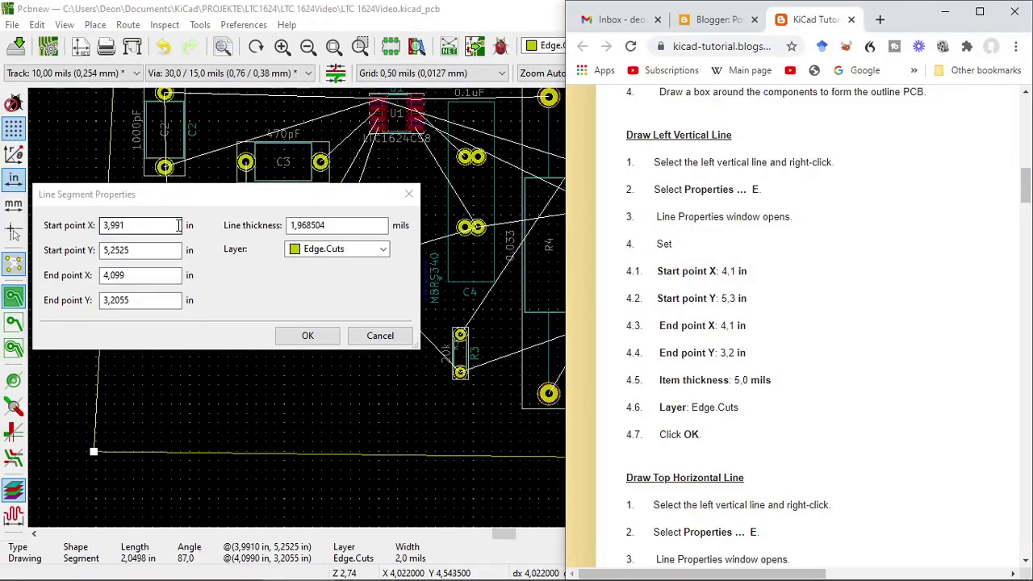
Set the left edge line's start to 4.1, 5.3 in and end to 4.1, 3.2 in
{"action": "left_click", "coordinate": [125, 225]}
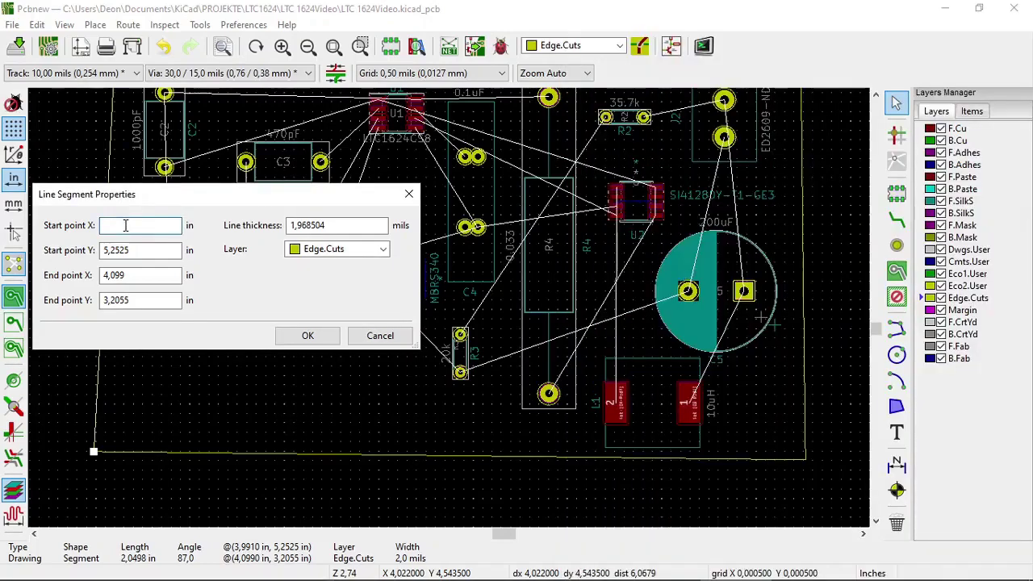
{"action": "type", "text": "4,1"}
{"action": "left_click", "coordinate": [127, 274]}
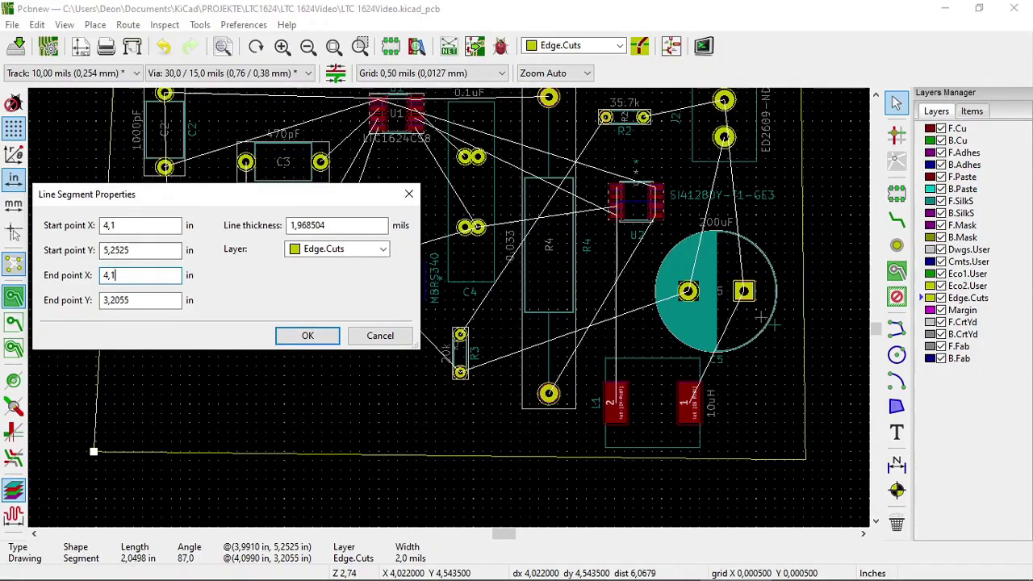
{"action": "mouse_move", "coordinate": [854, 571]}
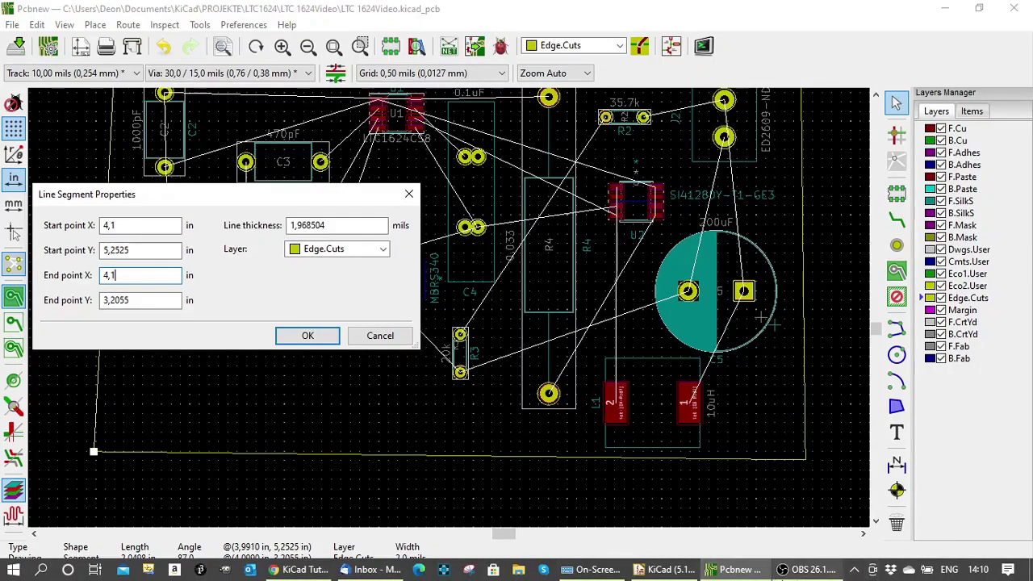
{"action": "mouse_move", "coordinate": [807, 570]}
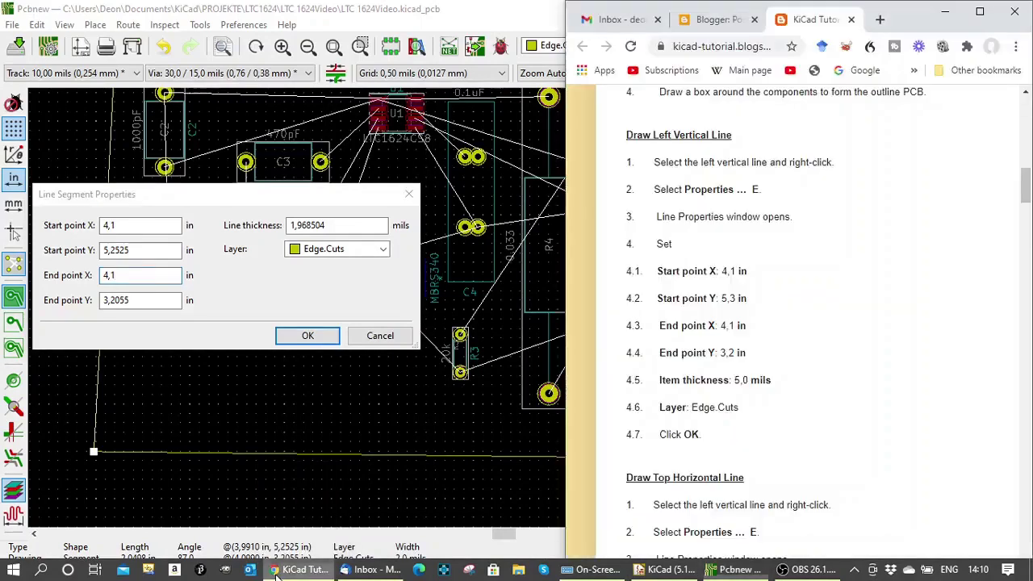
{"action": "left_click", "coordinate": [277, 571]}
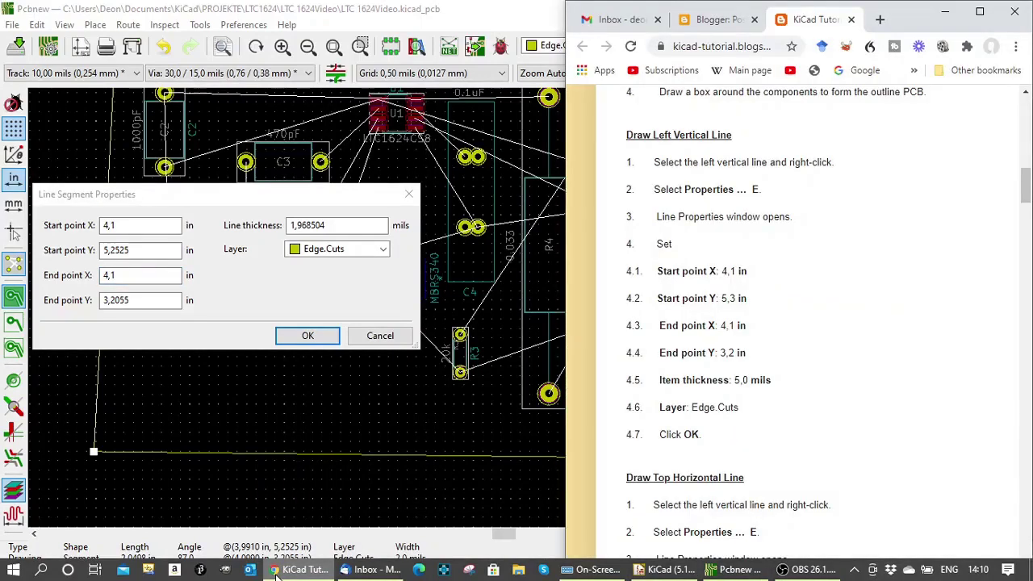
{"action": "left_click", "coordinate": [144, 249]}
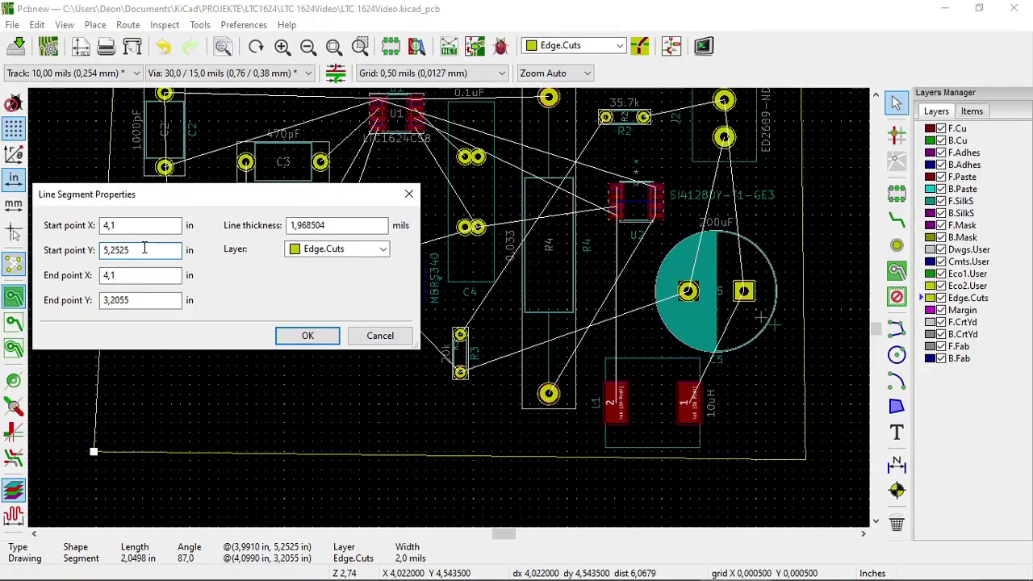
{"action": "key", "text": "BackSpace"}
{"action": "type", "text": "3"}
{"action": "left_click", "coordinate": [148, 300]}
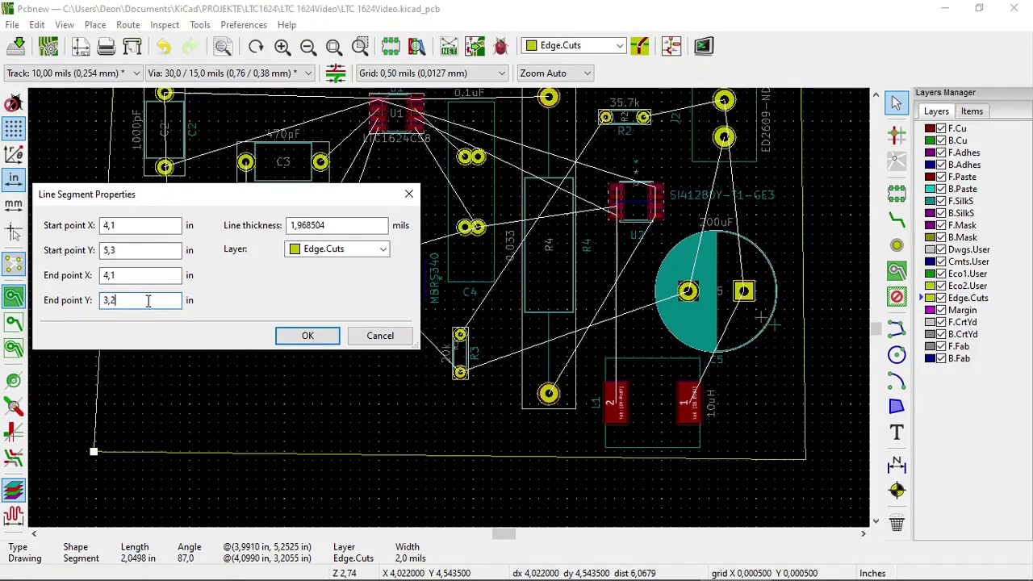
Set the line thickness to 5 mils and apply the changes
{"action": "left_click", "coordinate": [328, 227]}
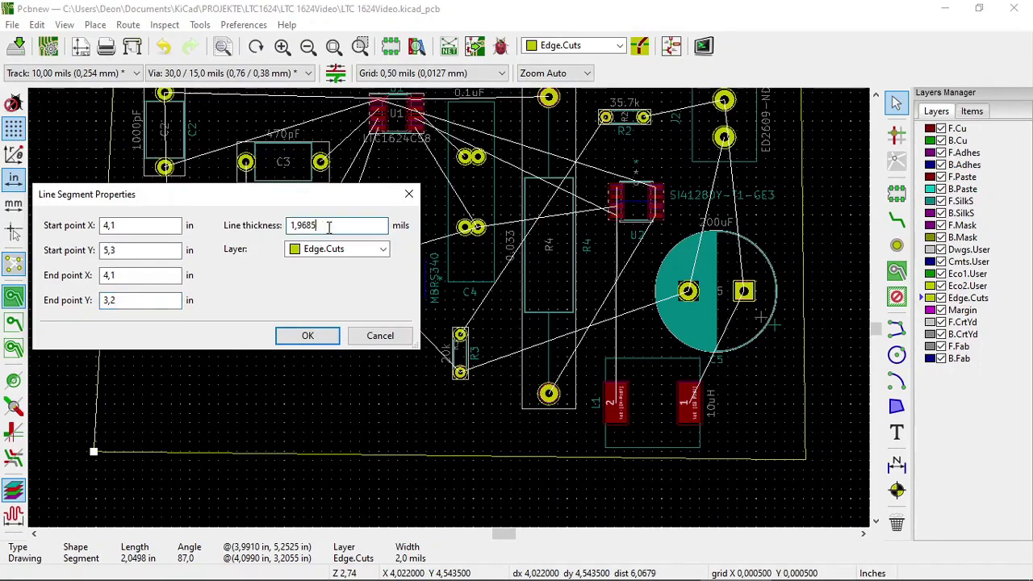
{"action": "key", "text": "BackSpace"}
{"action": "key", "text": "BackSpace"}
{"action": "key", "text": "BackSpace"}
{"action": "key", "text": "BackSpace"}
{"action": "key", "text": "BackSpace"}
{"action": "key", "text": "BackSpace"}
{"action": "type", "text": "5,0"}
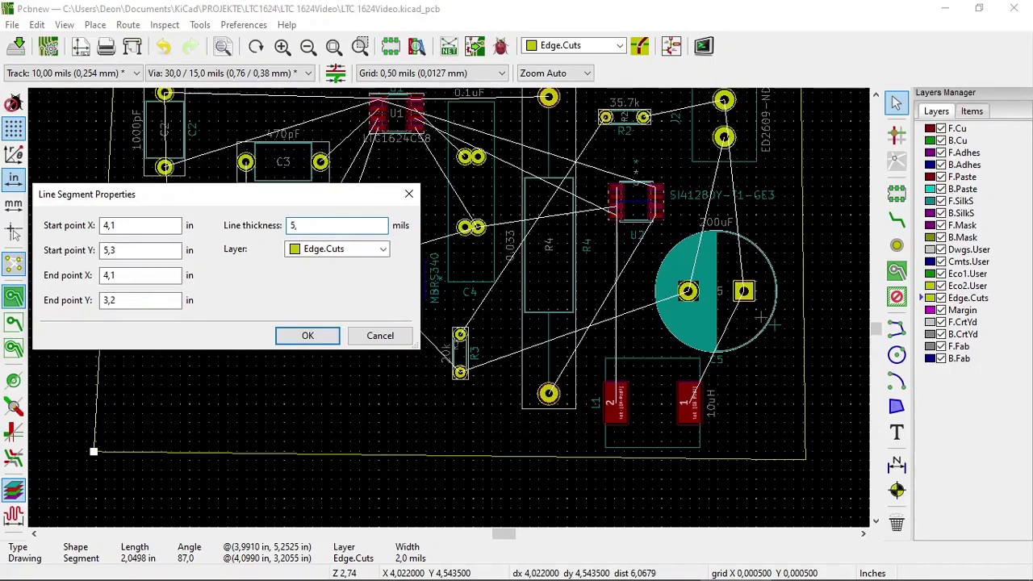
{"action": "left_click", "coordinate": [307, 336]}
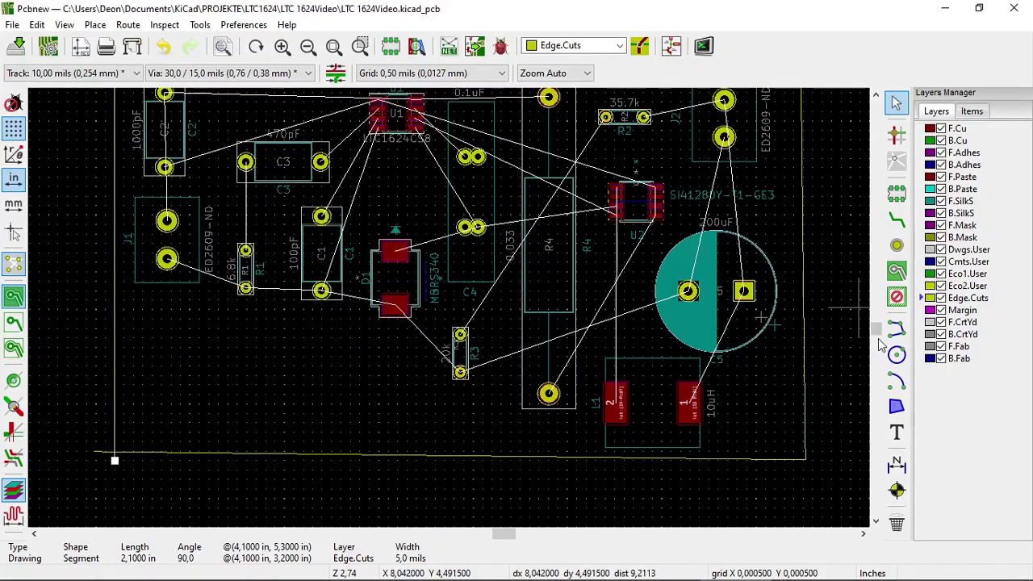
Zoom out and fit the whole board to check the left edge is straight at X 4.1 in
{"action": "scroll", "coordinate": [879, 332], "scroll_direction": "up", "scroll_amount": 2}
{"action": "scroll", "coordinate": [879, 332], "scroll_direction": "down", "scroll_amount": 3}
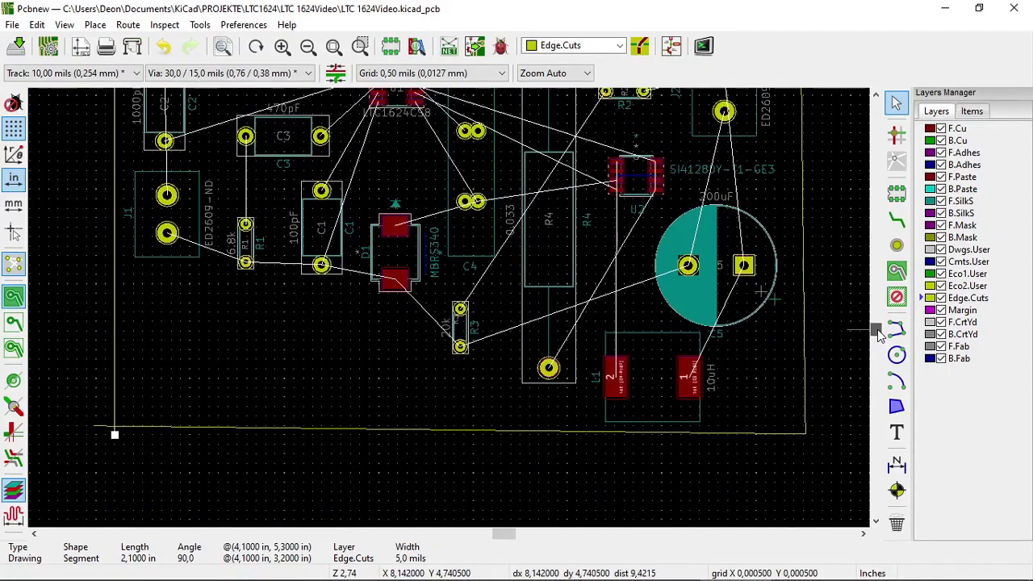
{"action": "scroll", "coordinate": [880, 332], "scroll_direction": "up", "scroll_amount": 3}
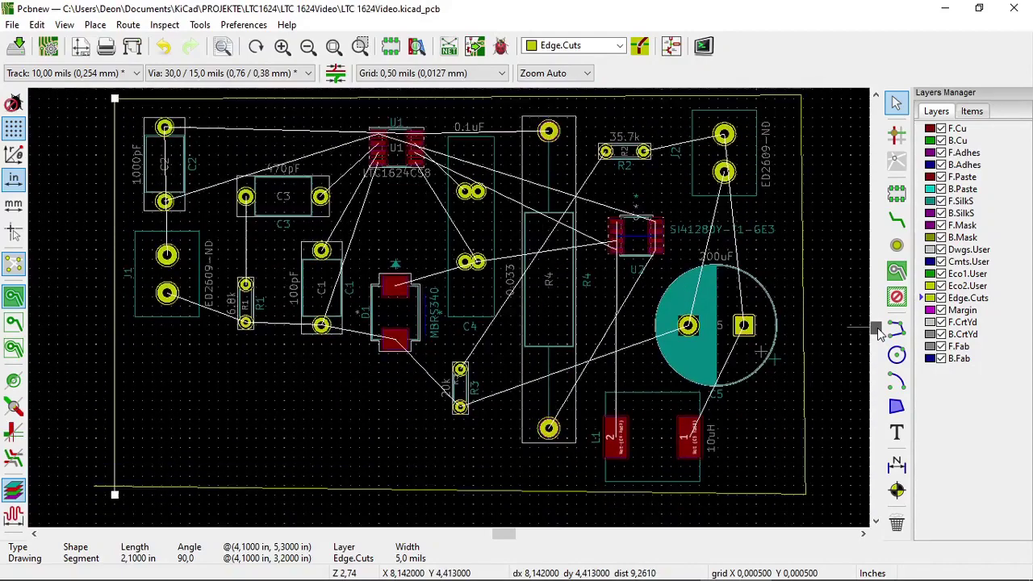
{"action": "left_click", "coordinate": [308, 49]}
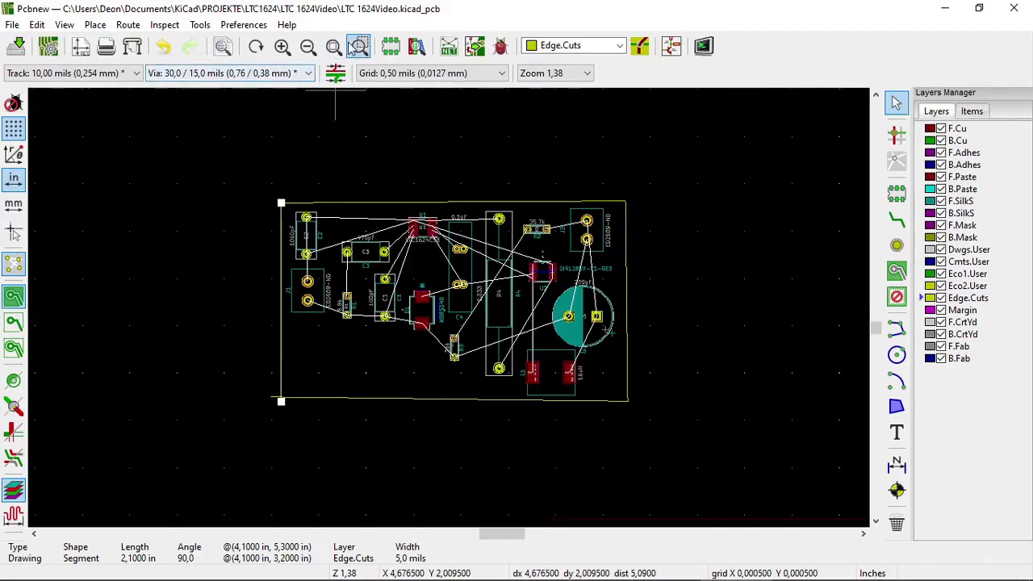
{"action": "left_click", "coordinate": [335, 49]}
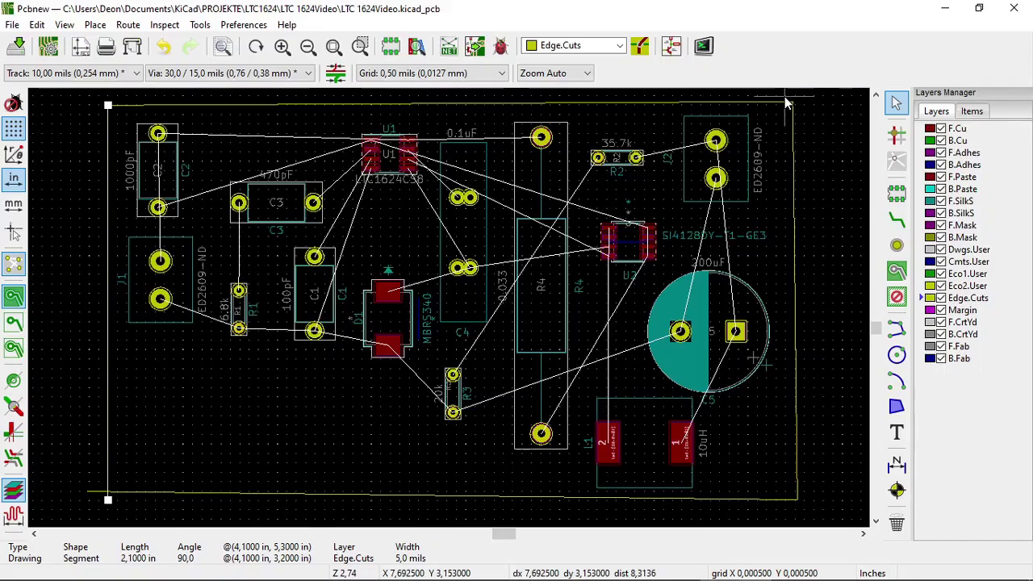
Select and delete the slanted right Edge.Cuts line
{"action": "mouse_move", "coordinate": [787, 102]}
{"action": "left_mouse_down"}
{"action": "mouse_move", "coordinate": [795, 139]}
{"action": "mouse_move", "coordinate": [780, 174]}
{"action": "mouse_move", "coordinate": [824, 204]}
{"action": "mouse_move", "coordinate": [816, 508]}
{"action": "mouse_move", "coordinate": [808, 421]}
{"action": "left_mouse_up"}
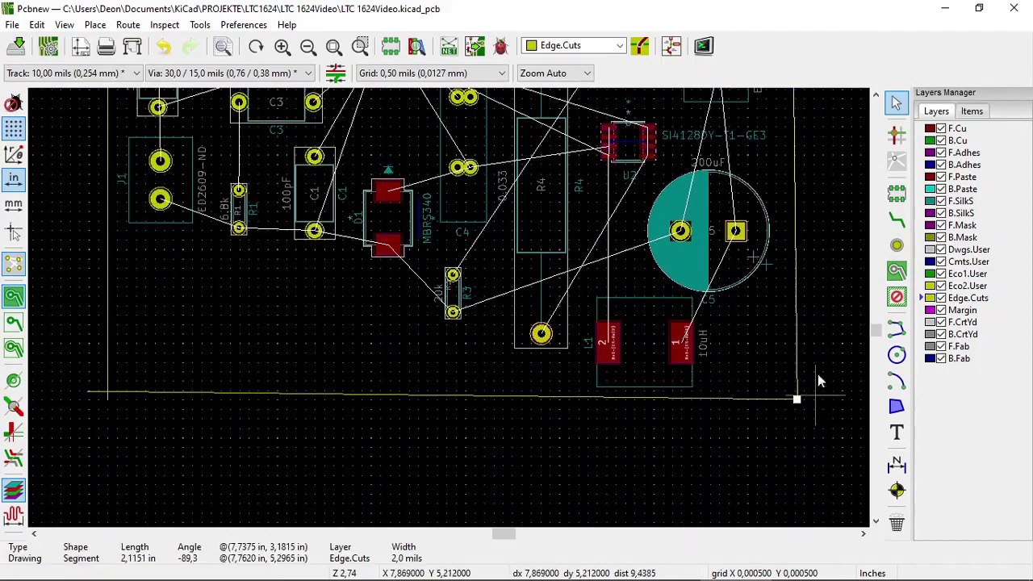
{"action": "right_click", "coordinate": [797, 331]}
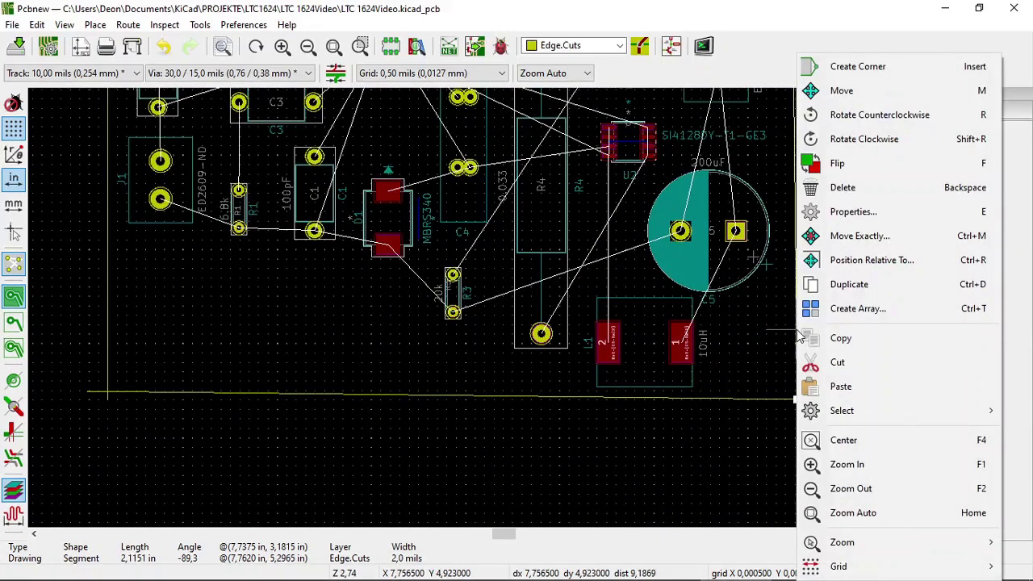
{"action": "left_click", "coordinate": [839, 191]}
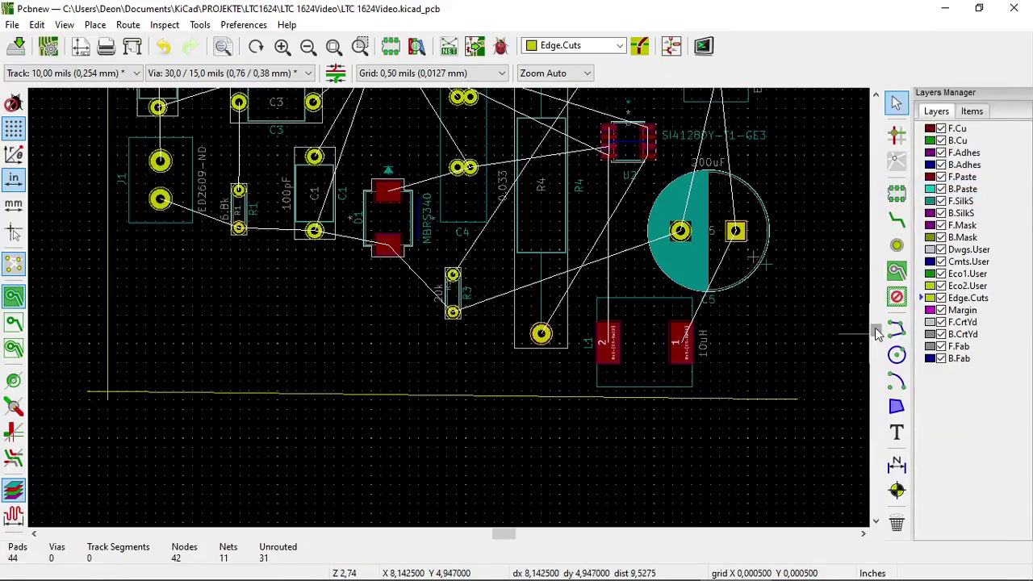
{"action": "left_click_drag", "start_coordinate": [876, 334], "coordinate": [876, 326]}
{"action": "scroll", "coordinate": [876, 331], "scroll_direction": "down", "scroll_amount": 2}
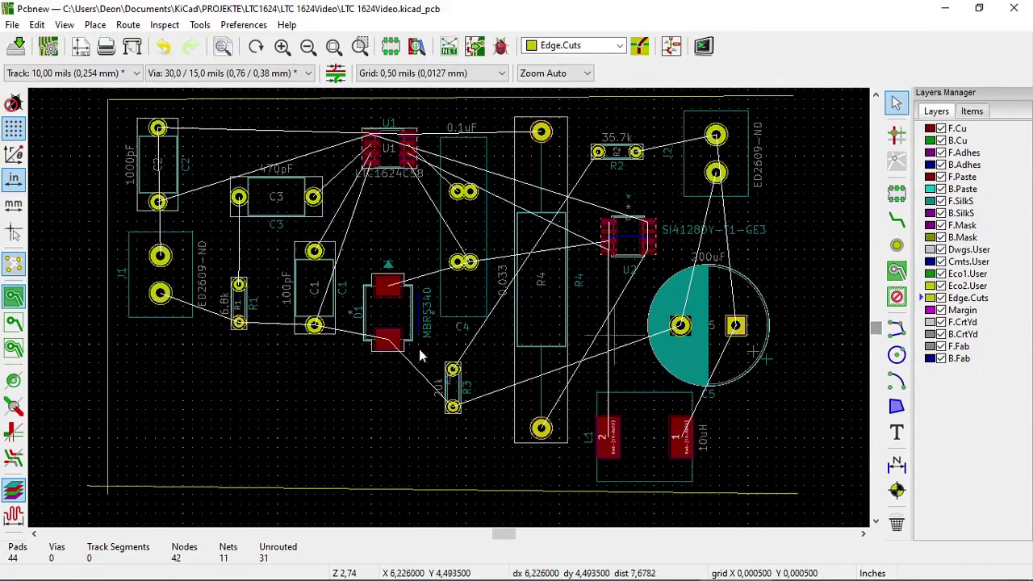
Duplicate the vertical left edge line and place the copy at X 7.801 in, right of the footprints
{"action": "left_click", "coordinate": [108, 365]}
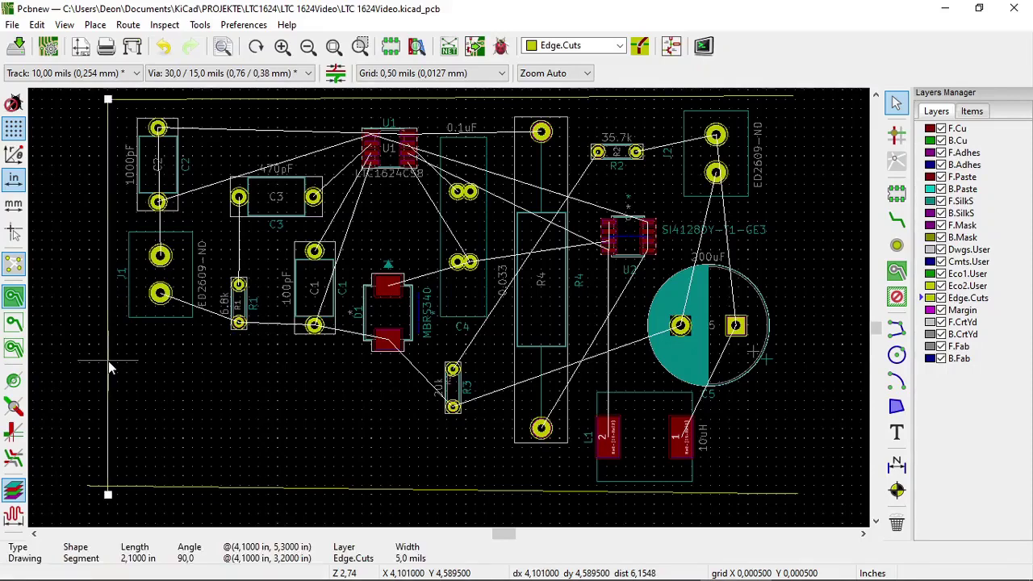
{"action": "right_click", "coordinate": [108, 361]}
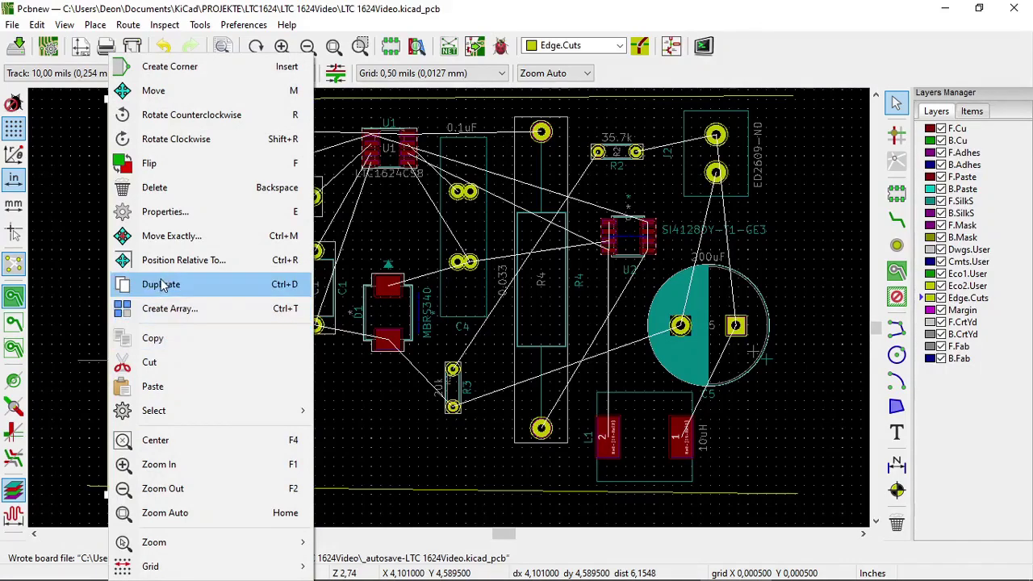
{"action": "left_click", "coordinate": [161, 284]}
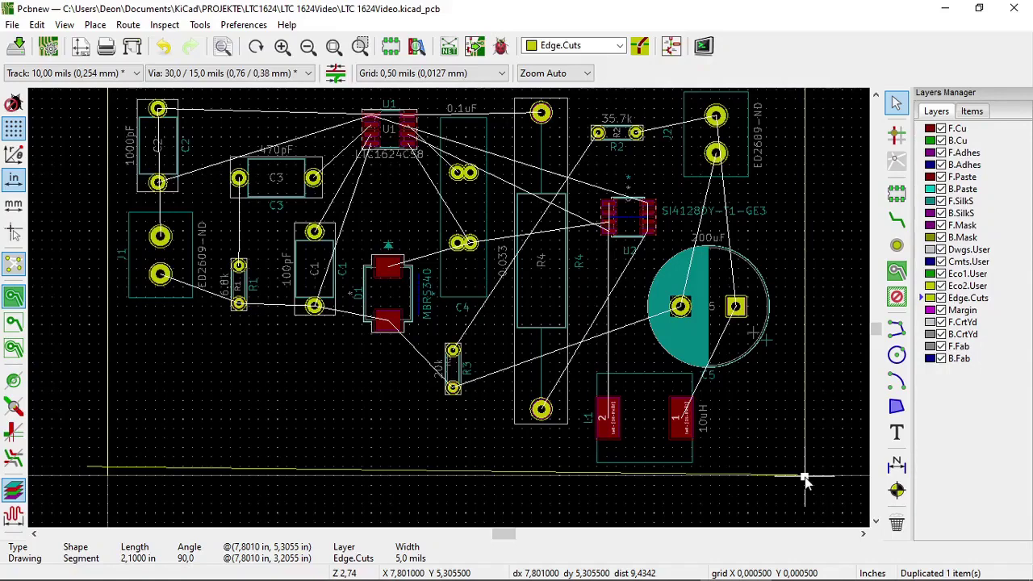
{"action": "left_click", "coordinate": [805, 477]}
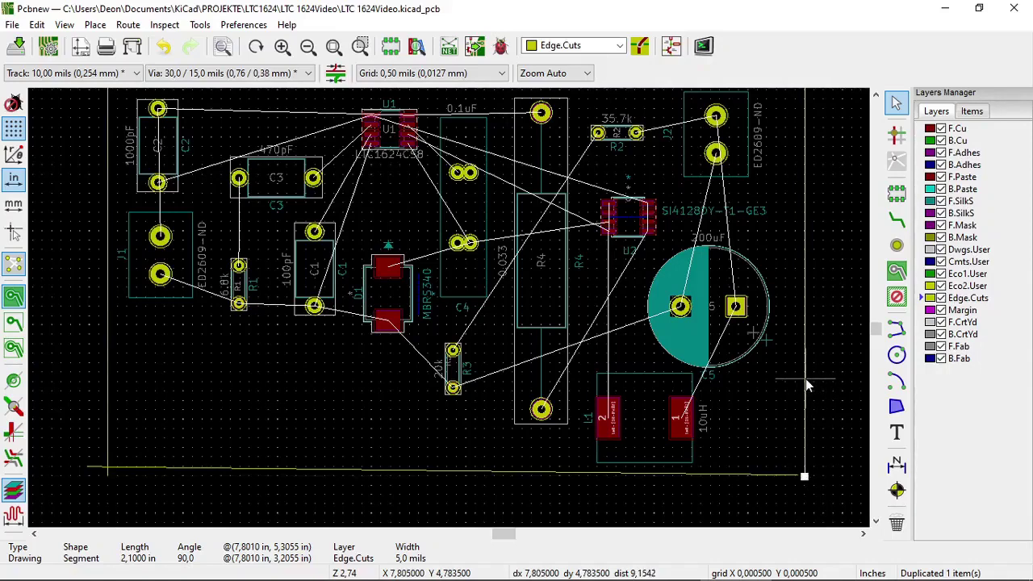
Open the copied edge line's properties alongside the tutorial's coordinate instructions
{"action": "right_click", "coordinate": [806, 378]}
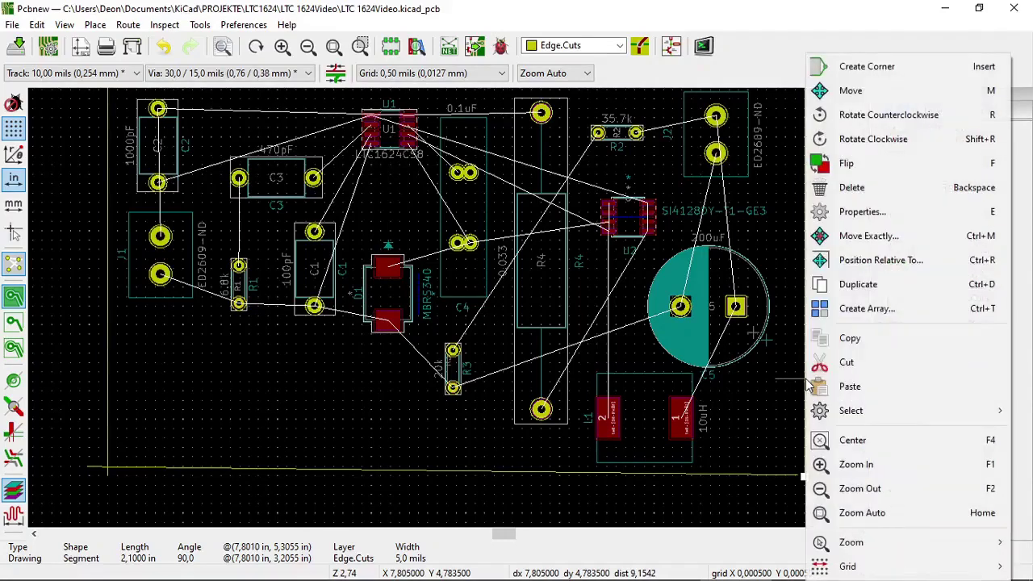
{"action": "left_click", "coordinate": [845, 213]}
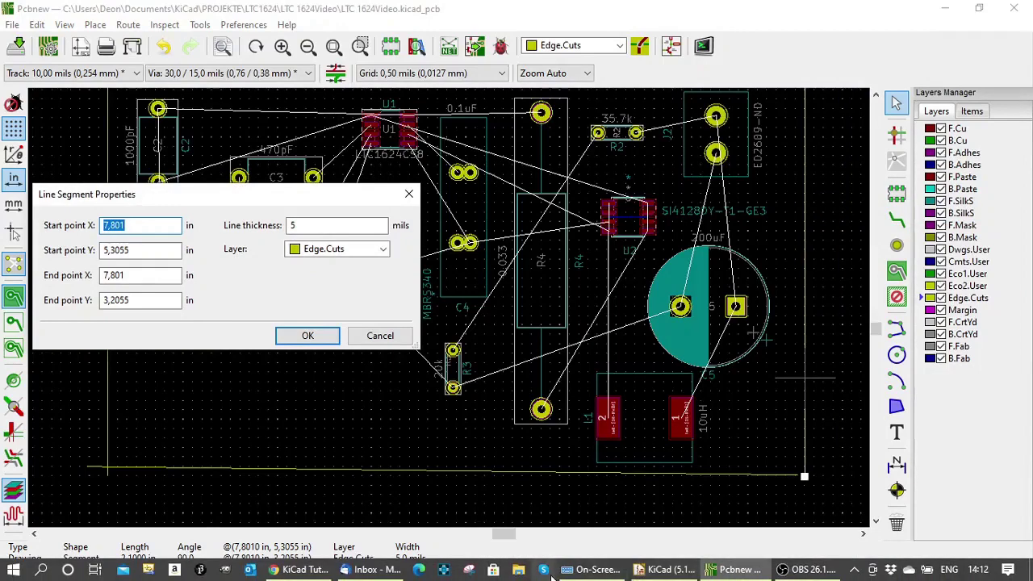
{"action": "left_click", "coordinate": [318, 571]}
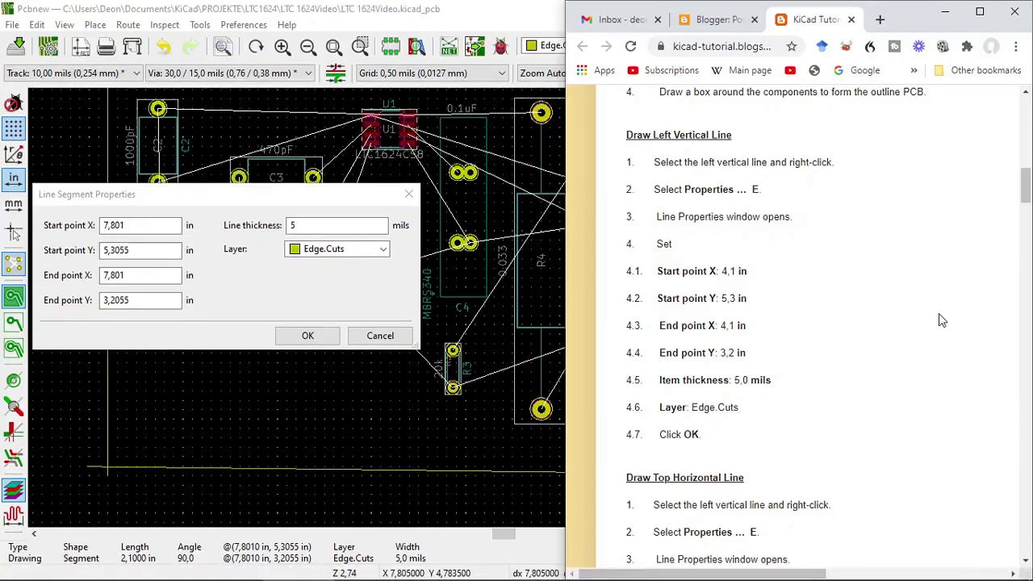
{"action": "left_click_drag", "start_coordinate": [1028, 181], "coordinate": [1027, 235]}
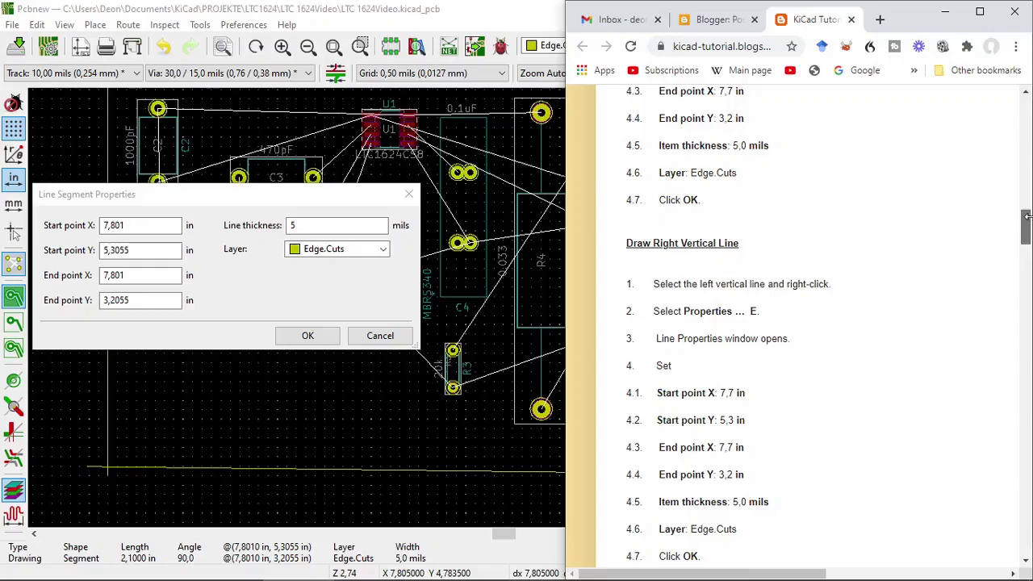
Set the right edge line to X 7,7 in, from Y 5,3 to Y 3,2, and apply
{"action": "left_click", "coordinate": [147, 224]}
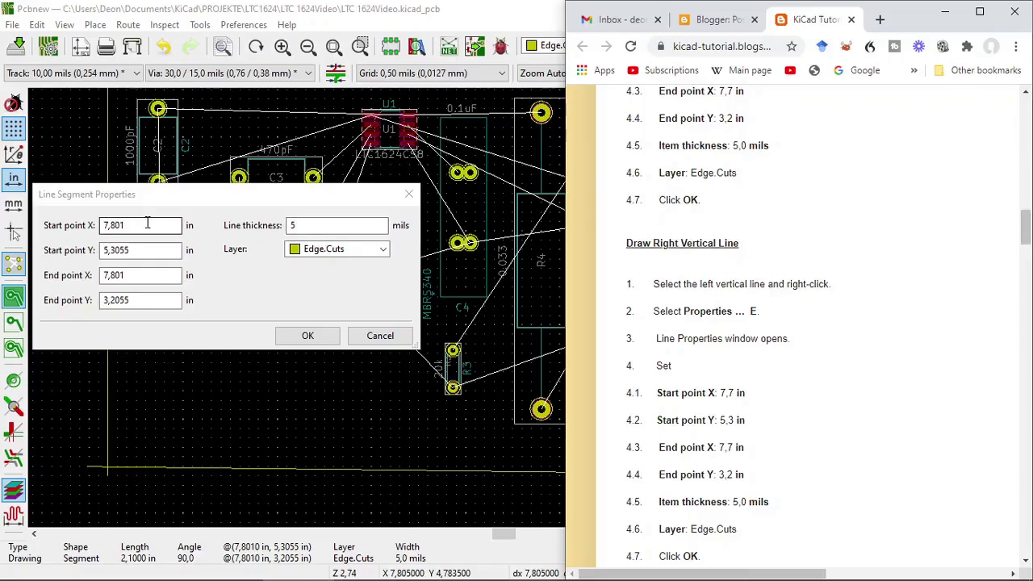
{"action": "left_click", "coordinate": [147, 224]}
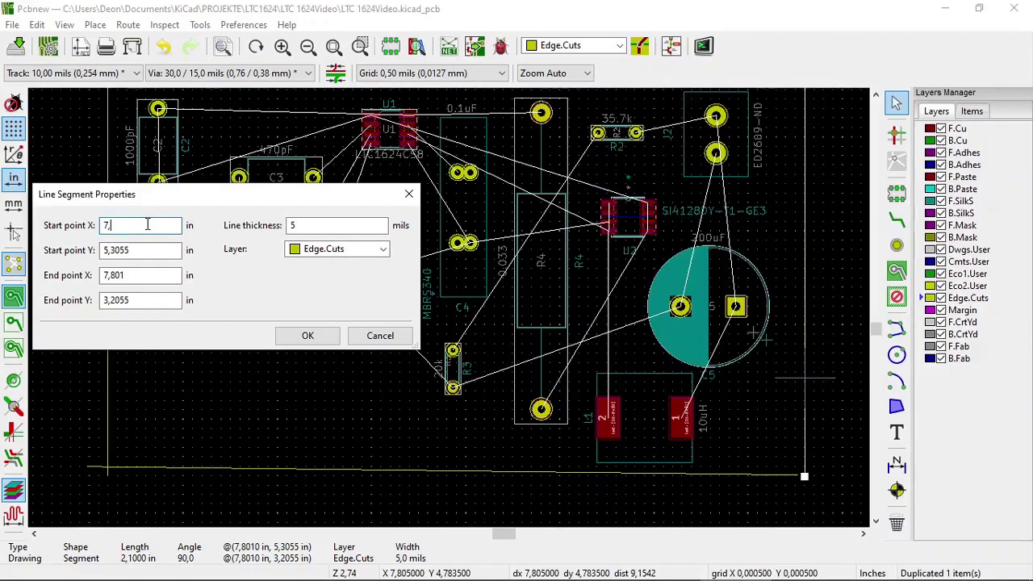
{"action": "type", "text": "7"}
{"action": "left_click", "coordinate": [155, 250]}
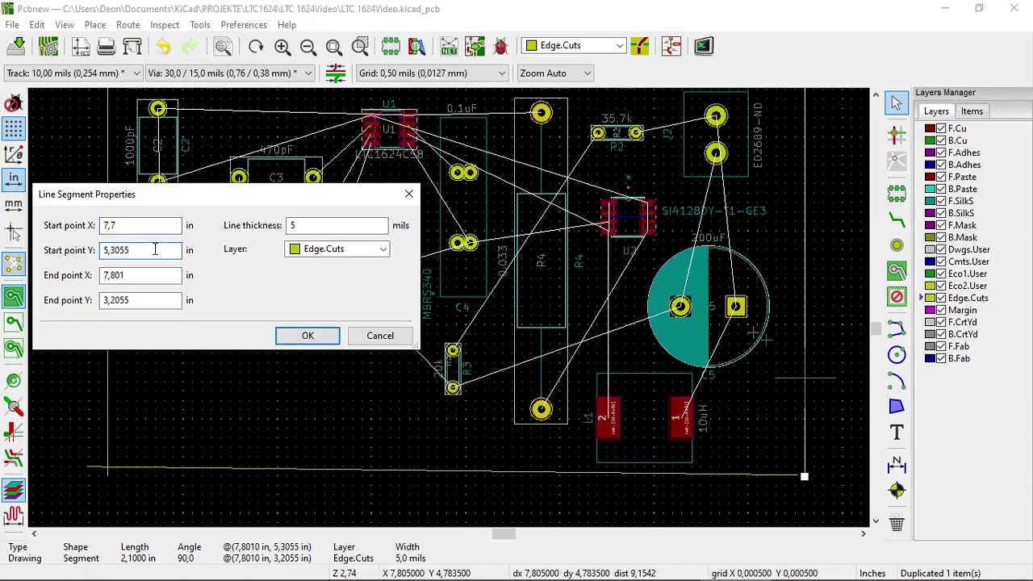
{"action": "key", "text": "BackSpace"}
{"action": "key", "text": "BackSpace"}
{"action": "left_click", "coordinate": [144, 276]}
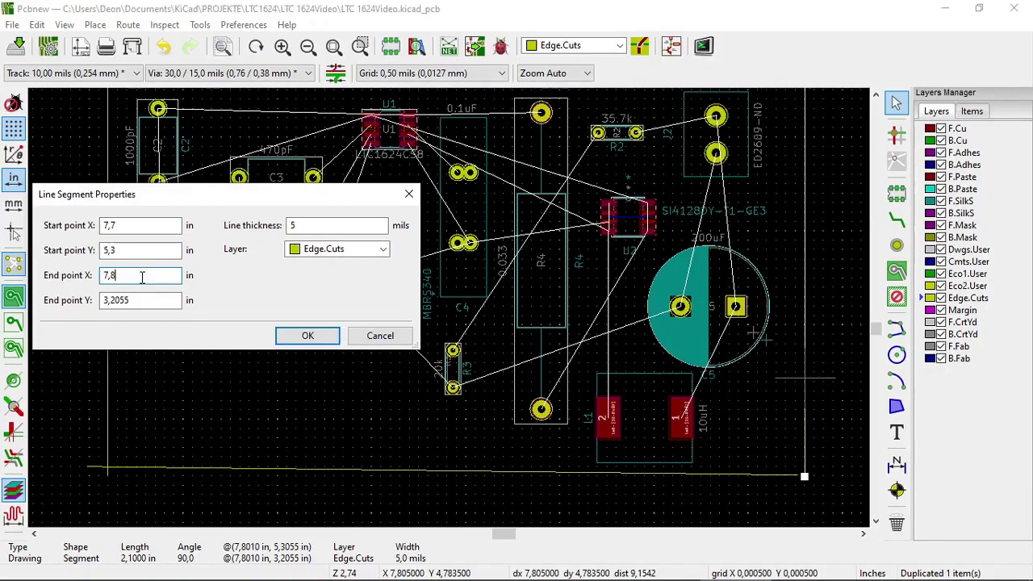
{"action": "type", "text": "7"}
{"action": "left_click", "coordinate": [147, 299]}
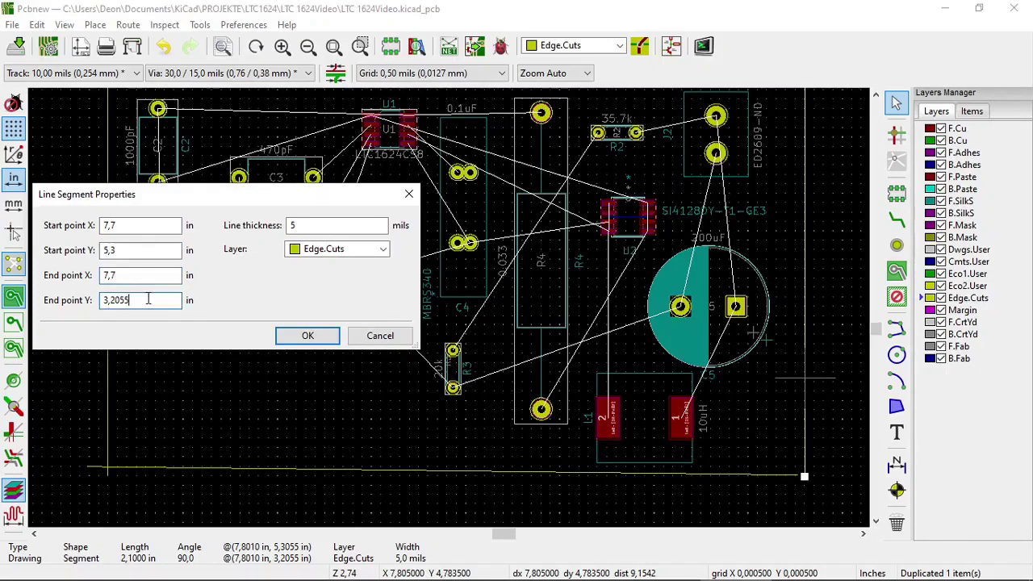
{"action": "key", "text": "BackSpace"}
{"action": "key", "text": "BackSpace"}
{"action": "left_click", "coordinate": [309, 336]}
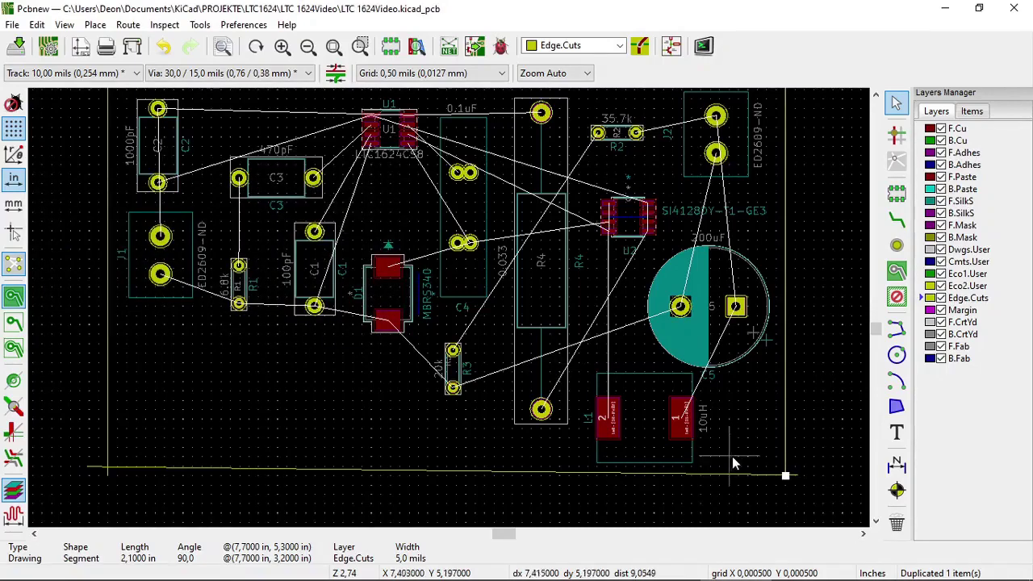
Select the slanted top Edge.Cuts line and open its Line Segment Properties
{"action": "scroll", "coordinate": [823, 507], "scroll_direction": "up", "scroll_amount": 1}
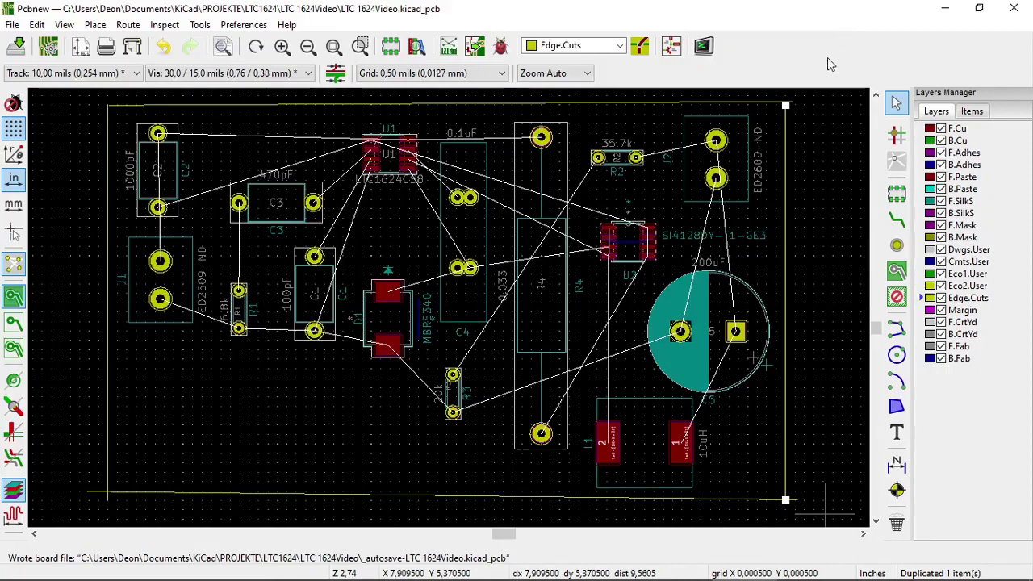
{"action": "left_click", "coordinate": [750, 101]}
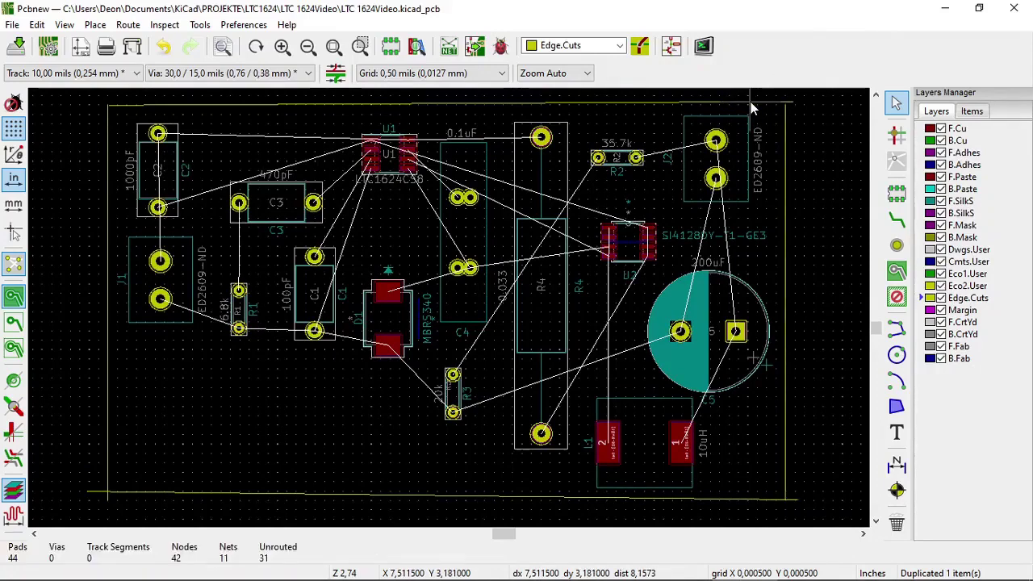
{"action": "left_click", "coordinate": [680, 105]}
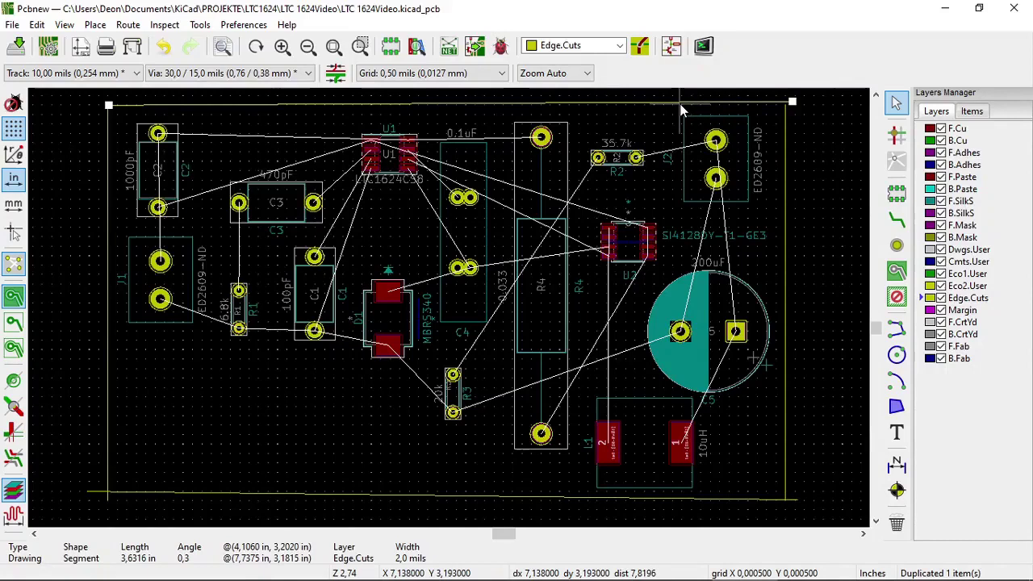
{"action": "right_click", "coordinate": [680, 105]}
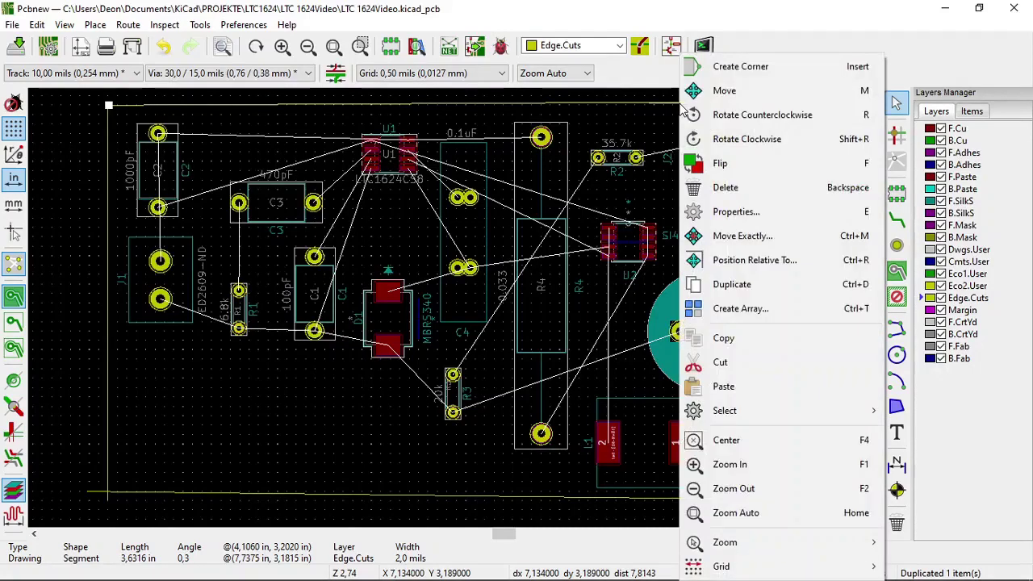
{"action": "left_click", "coordinate": [736, 212]}
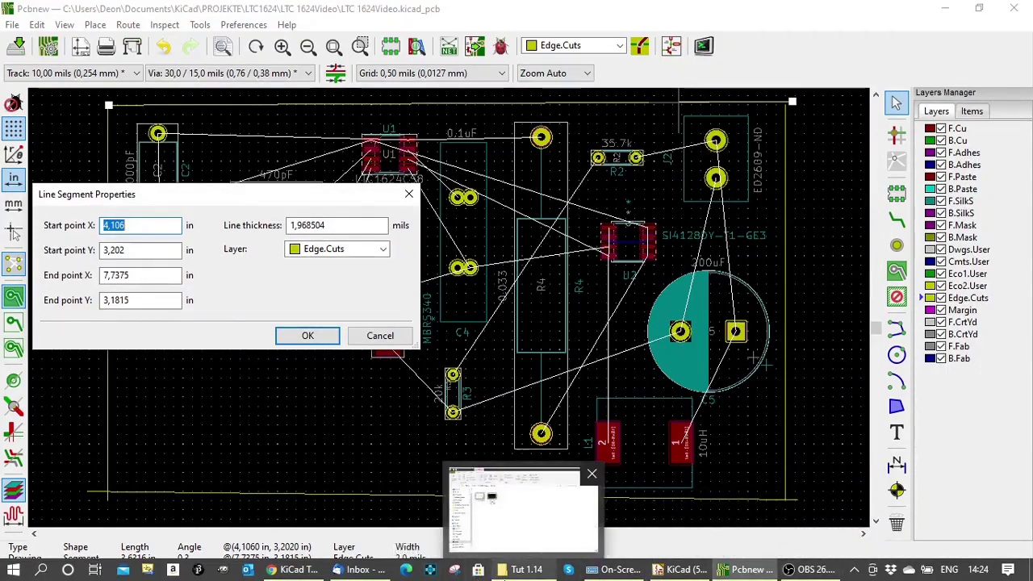
{"action": "mouse_move", "coordinate": [276, 575]}
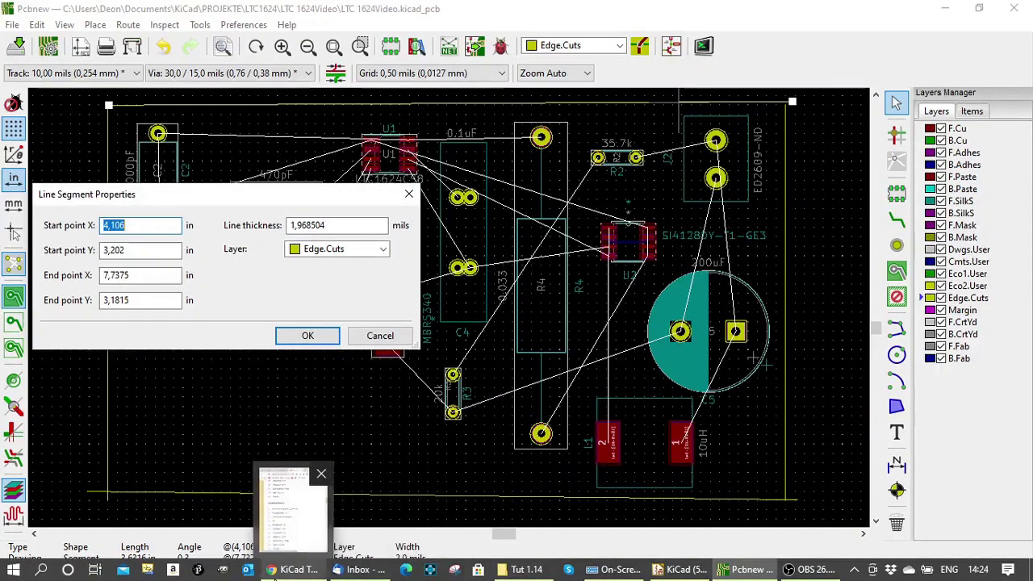
{"action": "left_click", "coordinate": [276, 575]}
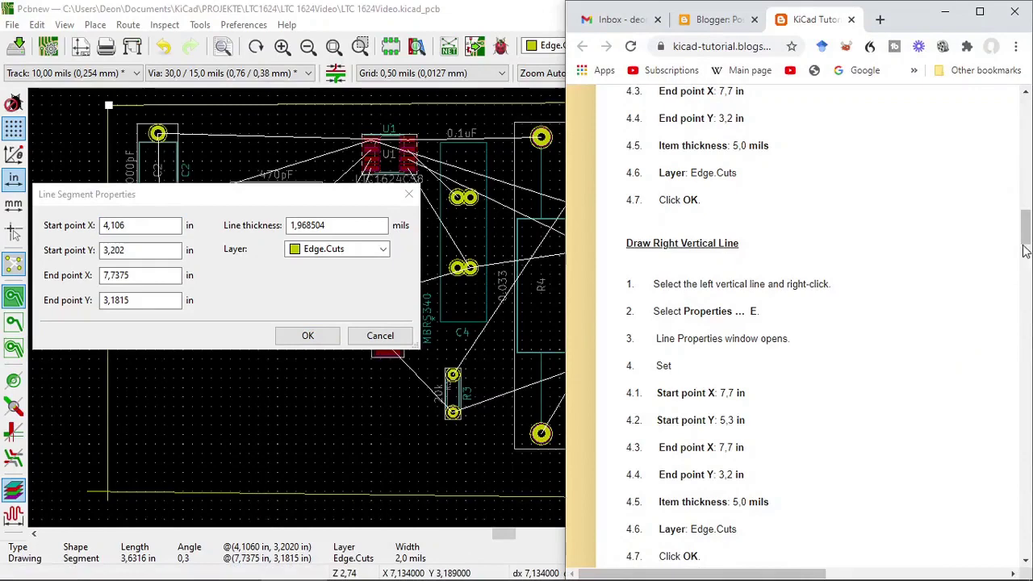
{"action": "mouse_move", "coordinate": [1025, 237]}
{"action": "left_mouse_down"}
{"action": "mouse_move", "coordinate": [1021, 213]}
{"action": "mouse_move", "coordinate": [1020, 223]}
{"action": "left_mouse_up"}
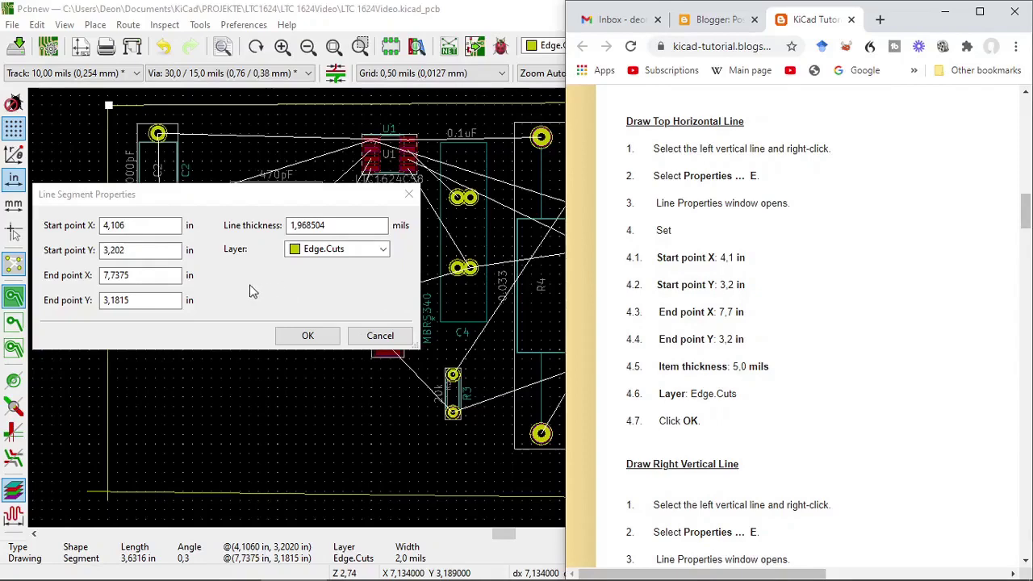
{"action": "left_click", "coordinate": [139, 227]}
{"action": "left_click", "coordinate": [138, 227]}
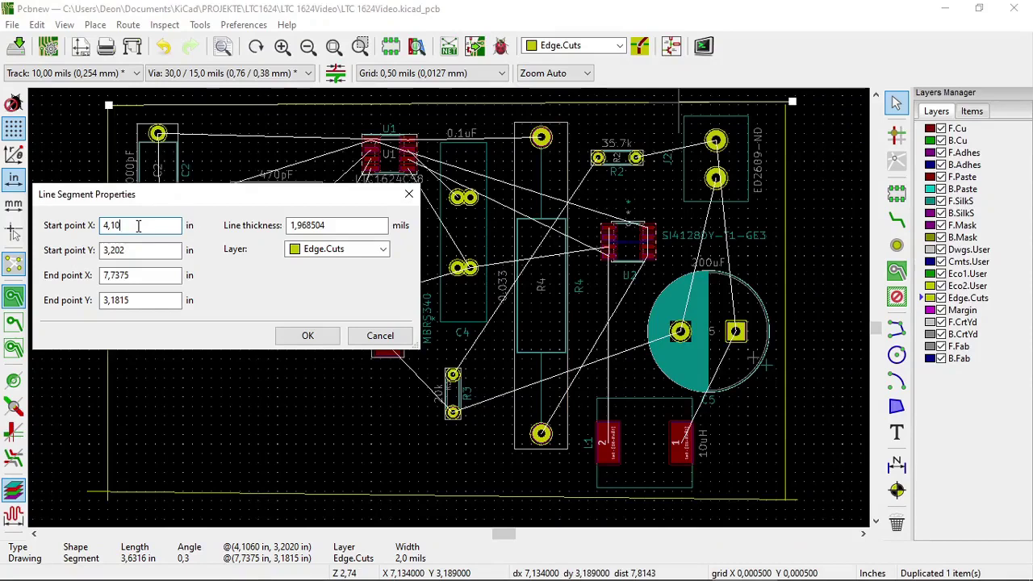
Set the top edge to Y 3,2 from X 4,1 to 7,7 in with 5,0 mil thickness
{"action": "left_click", "coordinate": [134, 248]}
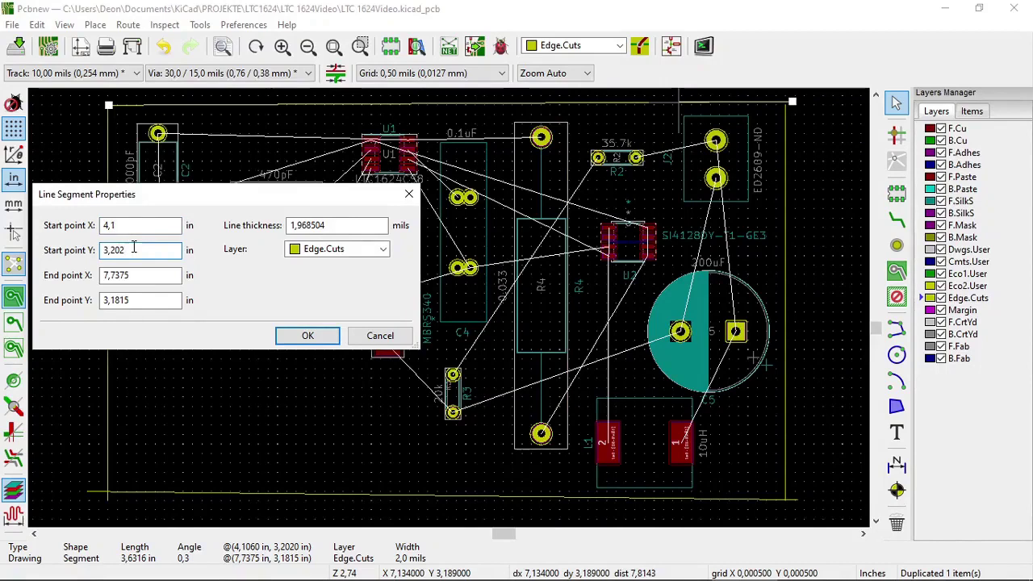
{"action": "key", "text": "BackSpace"}
{"action": "key", "text": "BackSpace"}
{"action": "left_click", "coordinate": [136, 275]}
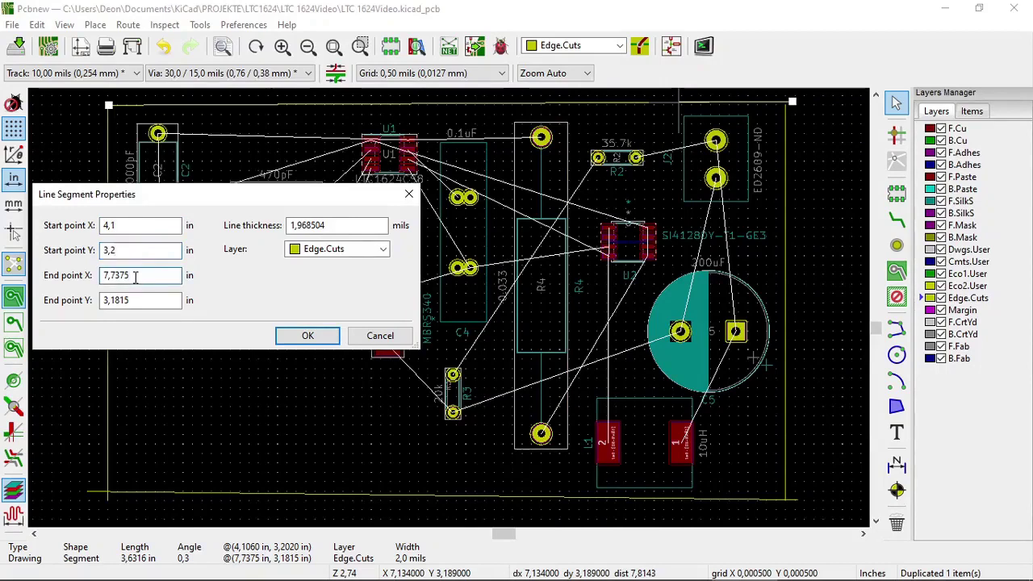
{"action": "key", "text": "BackSpace"}
{"action": "key", "text": "BackSpace"}
{"action": "left_click", "coordinate": [136, 299]}
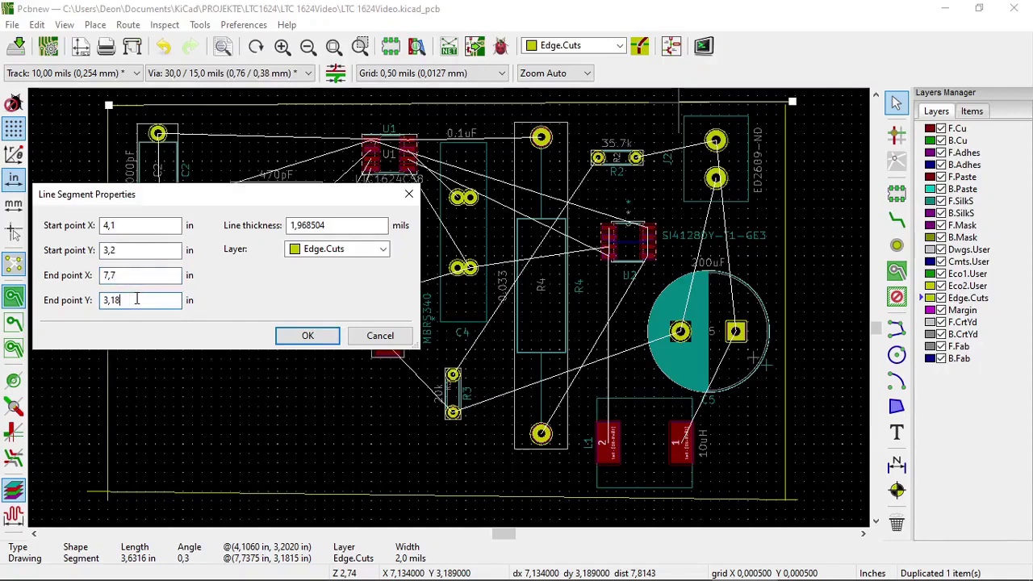
{"action": "type", "text": "2"}
{"action": "left_click", "coordinate": [327, 226]}
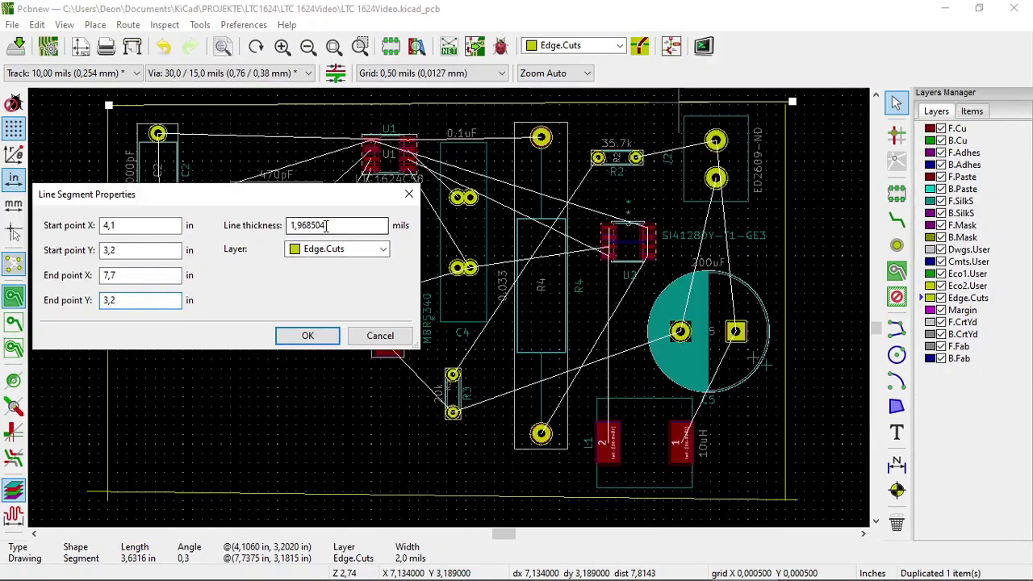
{"action": "key", "text": "BackSpace"}
{"action": "key", "text": "BackSpace"}
{"action": "key", "text": "BackSpace"}
{"action": "key", "text": "BackSpace"}
{"action": "key", "text": "BackSpace"}
{"action": "key", "text": "BackSpace"}
{"action": "key", "text": "BackSpace"}
{"action": "key", "text": "BackSpace"}
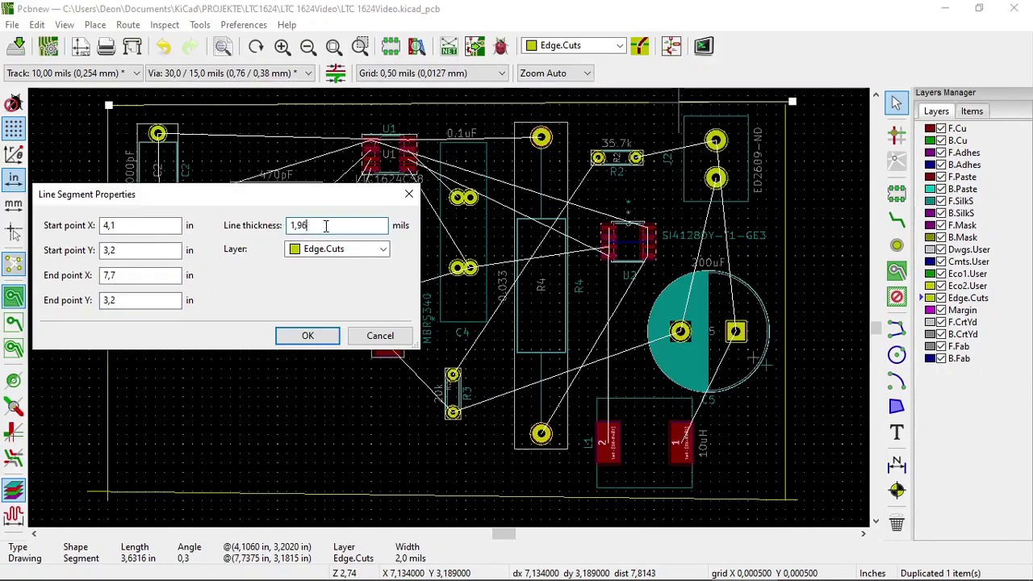
{"action": "type", "text": "5,0"}
{"action": "left_click", "coordinate": [331, 336]}
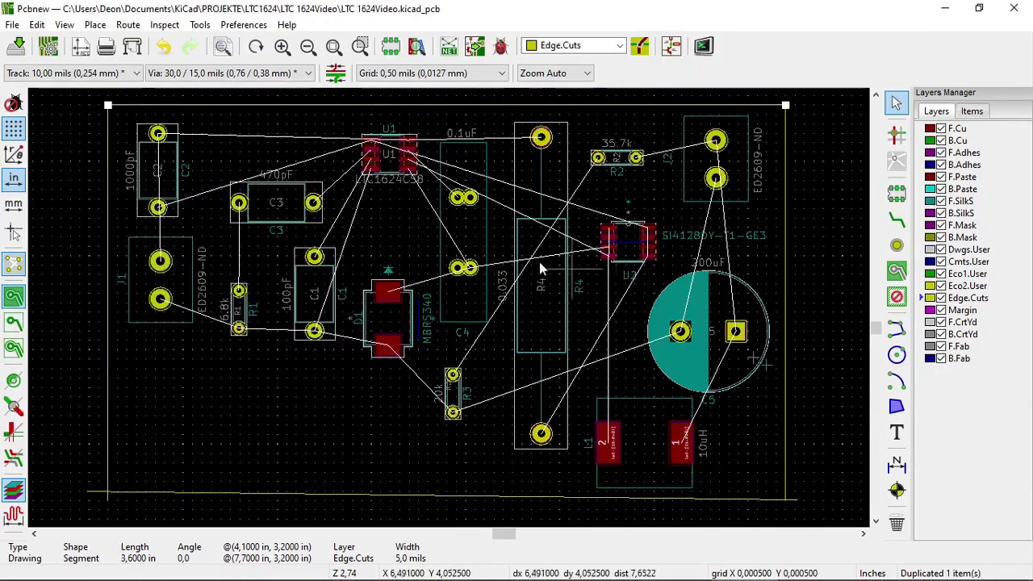
{"action": "left_click", "coordinate": [812, 209]}
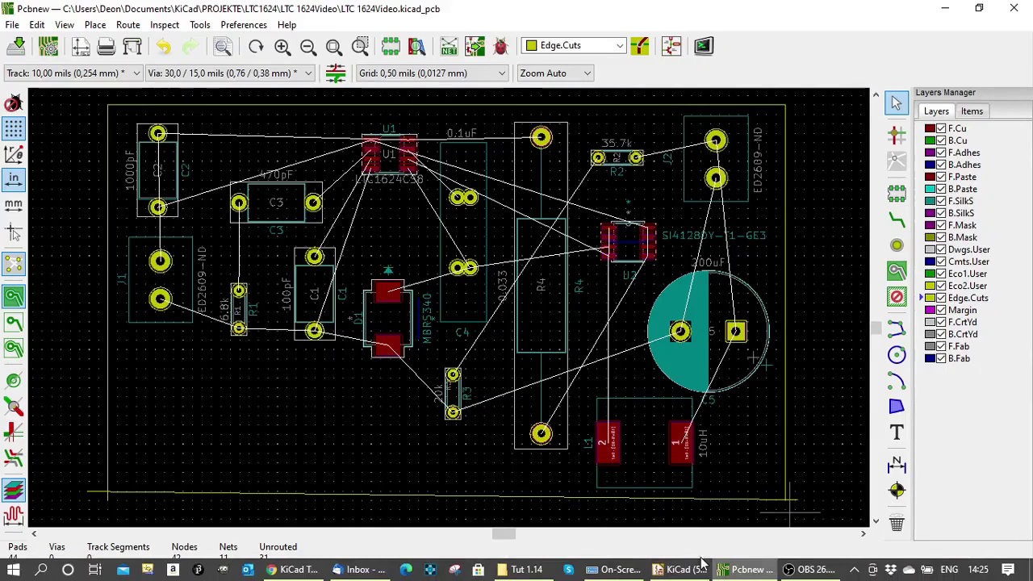
Delete the slanted bottom Edge.Cuts line
{"action": "left_click", "coordinate": [693, 502]}
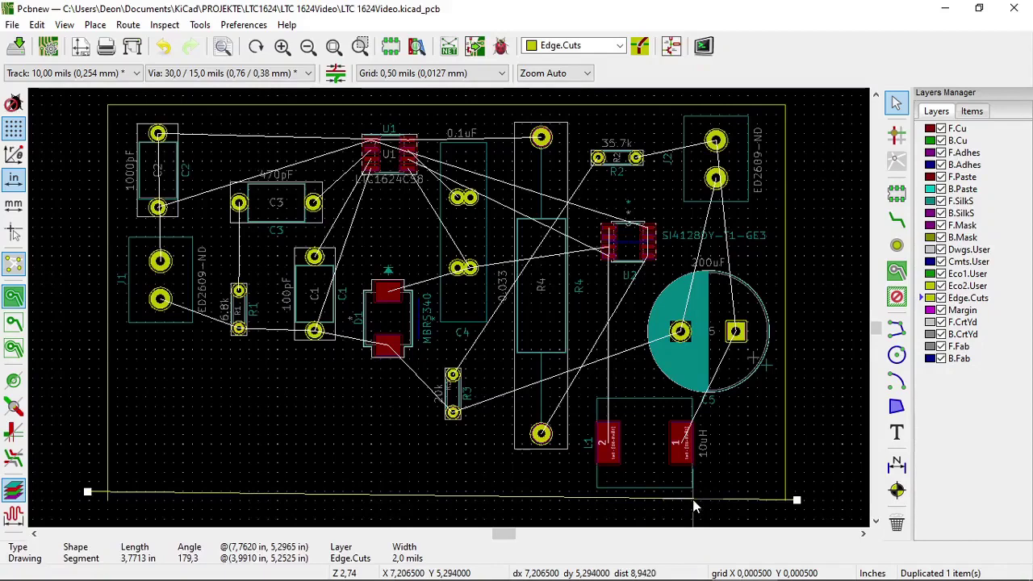
{"action": "right_click", "coordinate": [696, 507]}
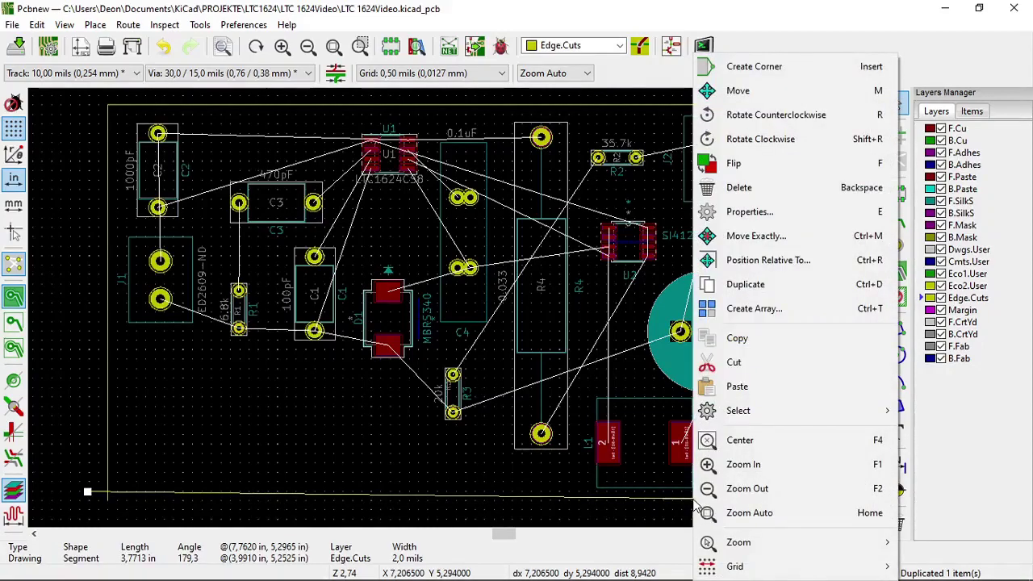
{"action": "left_click", "coordinate": [741, 188]}
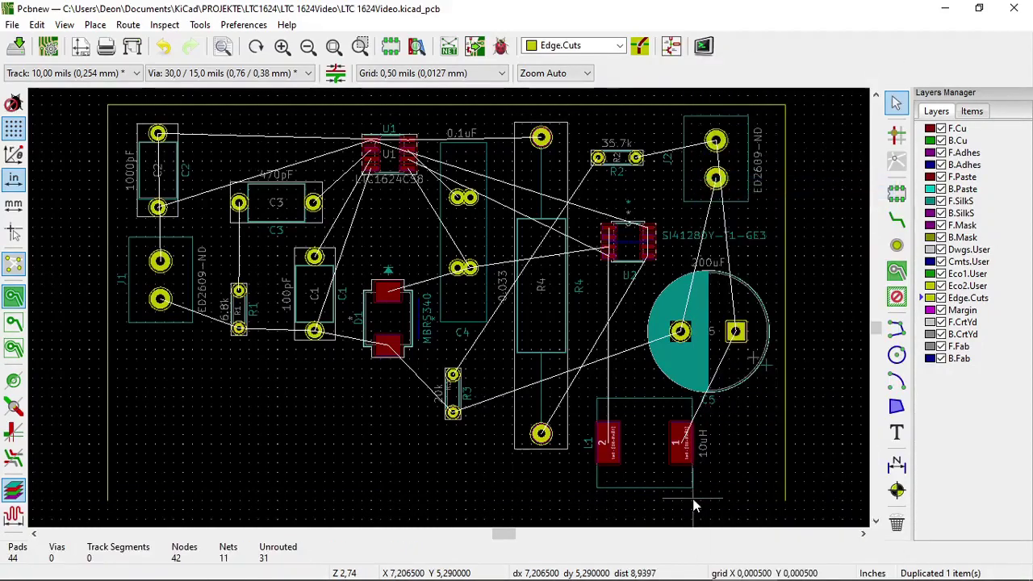
Duplicate the top edge line and place the copy along the board's bottom near Y 5.309 in
{"action": "left_click", "coordinate": [600, 105]}
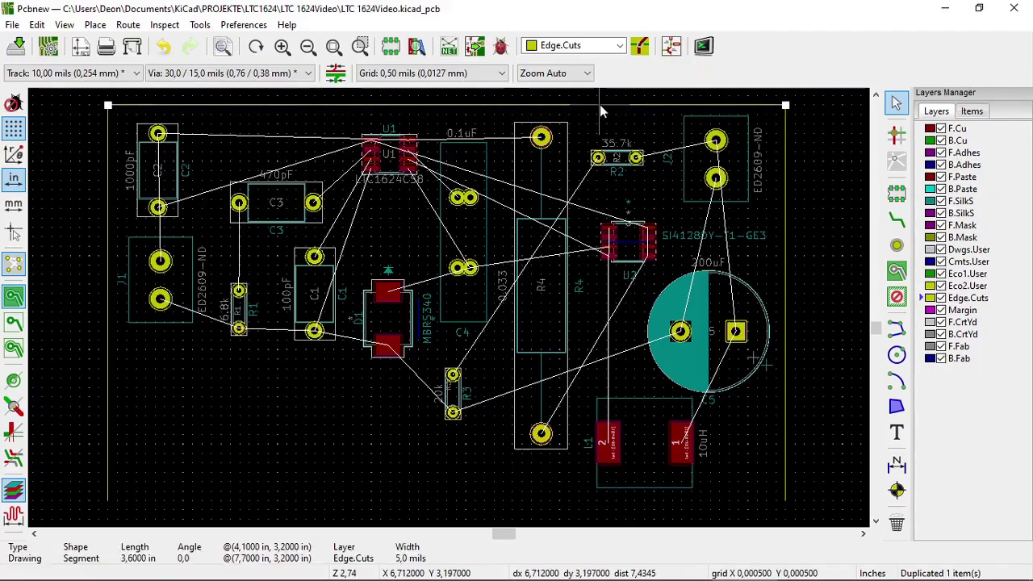
{"action": "right_click", "coordinate": [600, 104]}
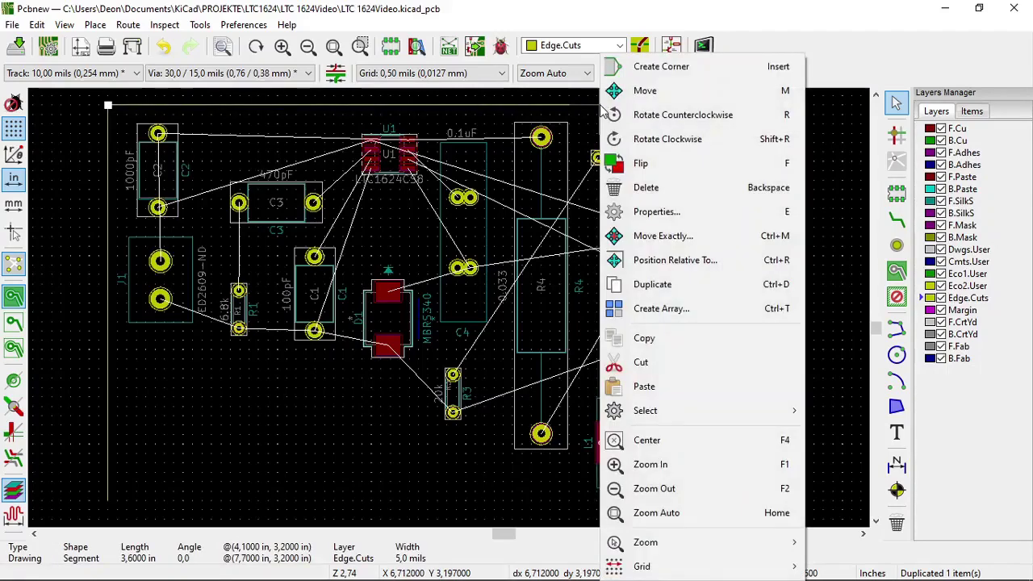
{"action": "left_click", "coordinate": [667, 287]}
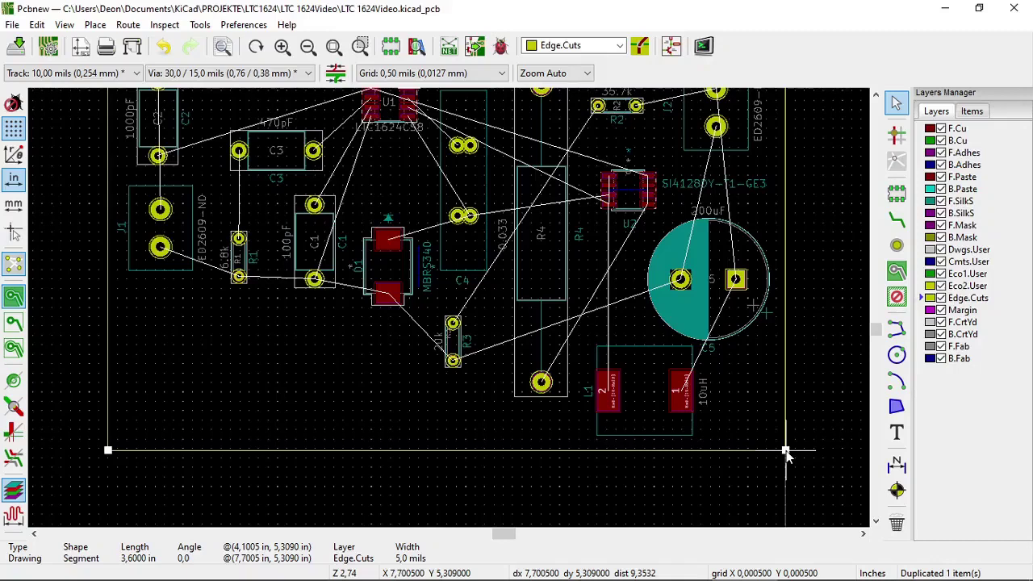
{"action": "left_click", "coordinate": [786, 450]}
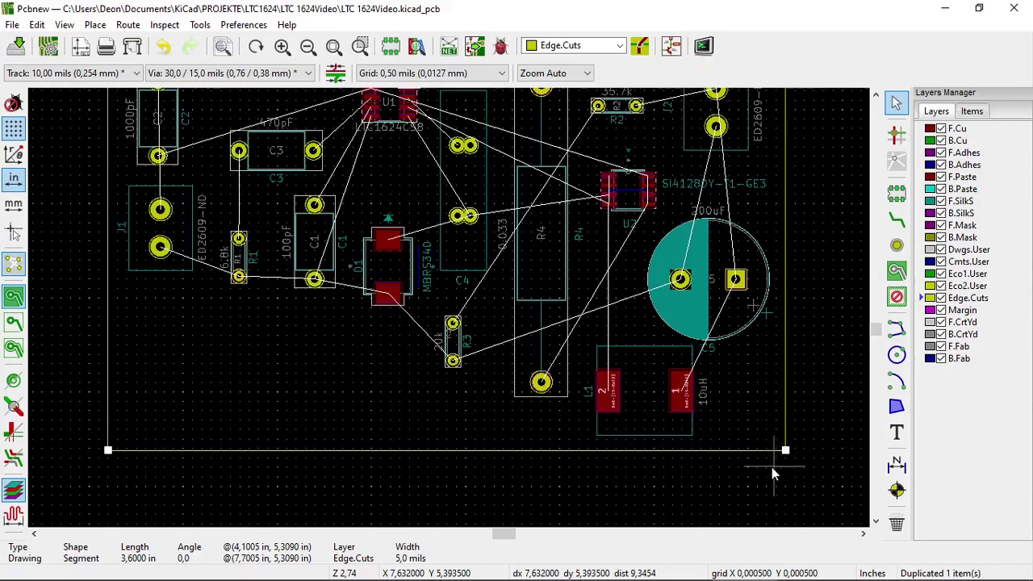
Open the new bottom line's properties (4,1005, 5,309 to 7,7005, 5,309) with the Chrome tutorial beside it
{"action": "right_click", "coordinate": [604, 451]}
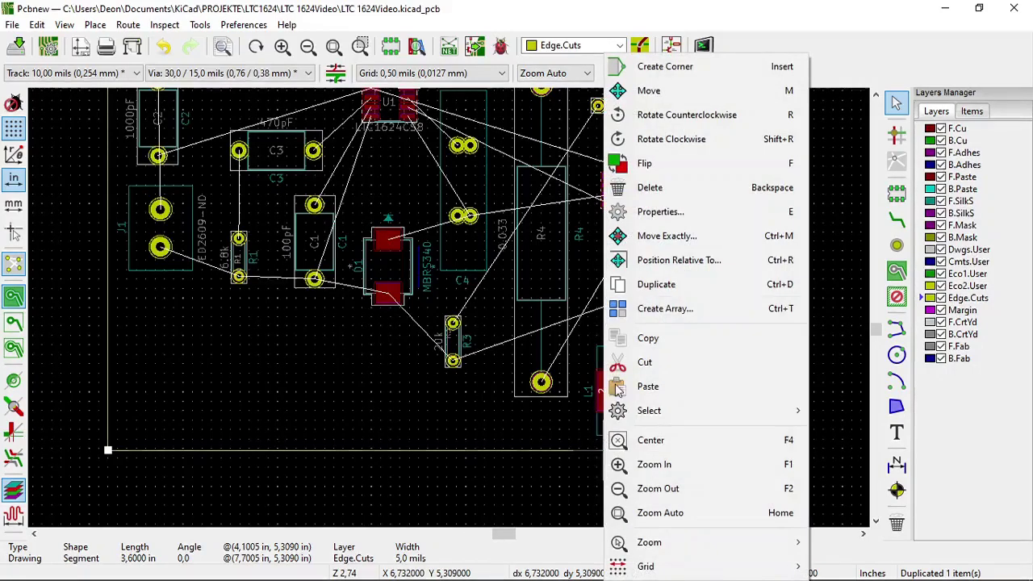
{"action": "left_click", "coordinate": [658, 212]}
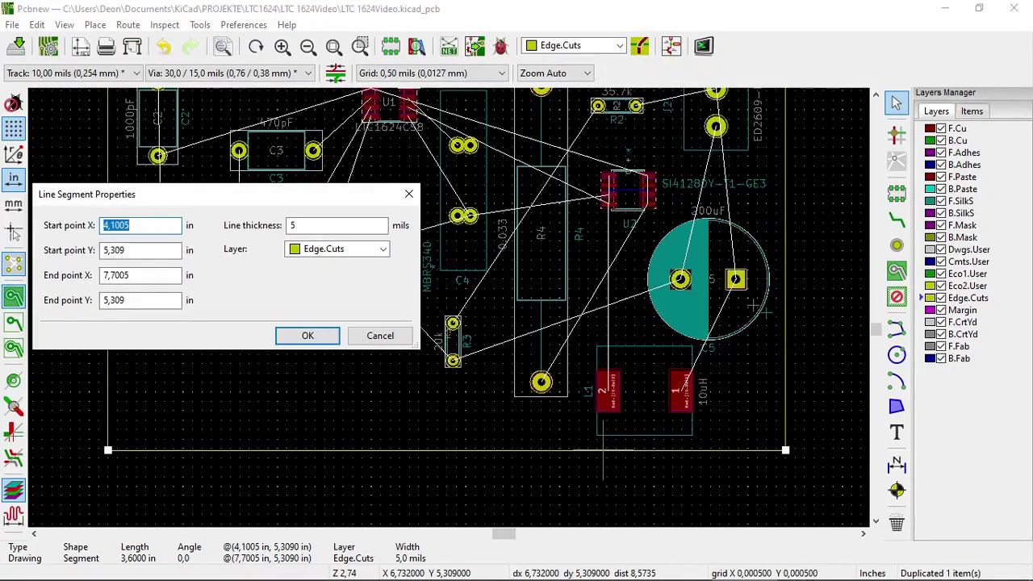
{"action": "mouse_move", "coordinate": [794, 579]}
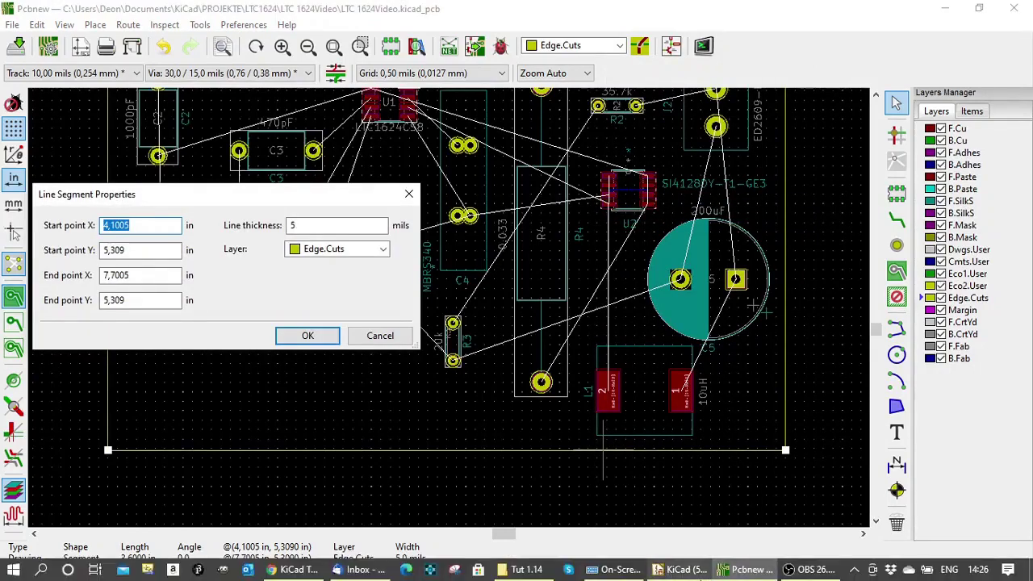
{"action": "left_click", "coordinate": [317, 573]}
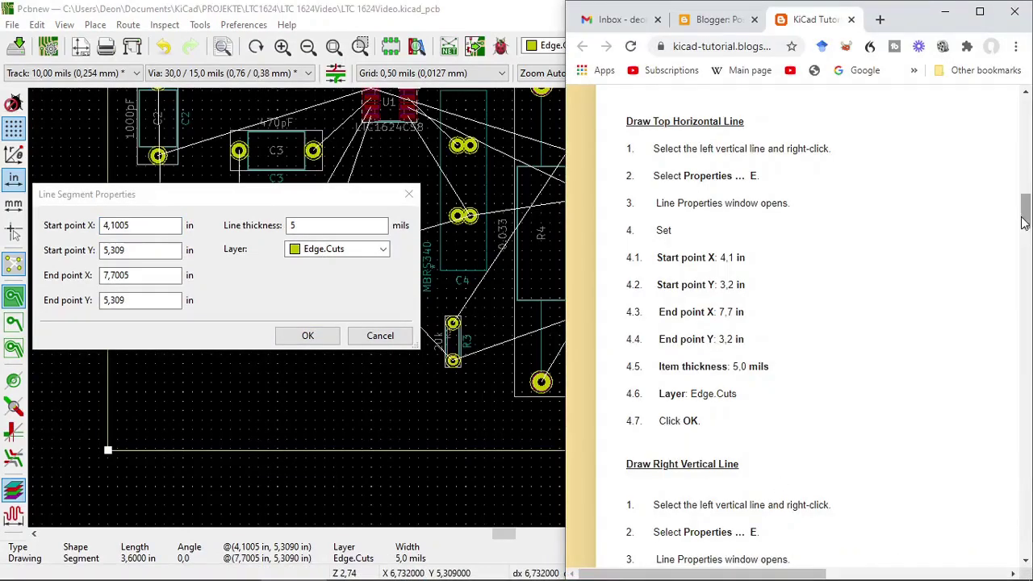
Scroll the tutorial to the Draw Bottom Horizontal Line coordinates and return to the line properties
{"action": "scroll", "coordinate": [1023, 223], "scroll_direction": "down", "scroll_amount": 5}
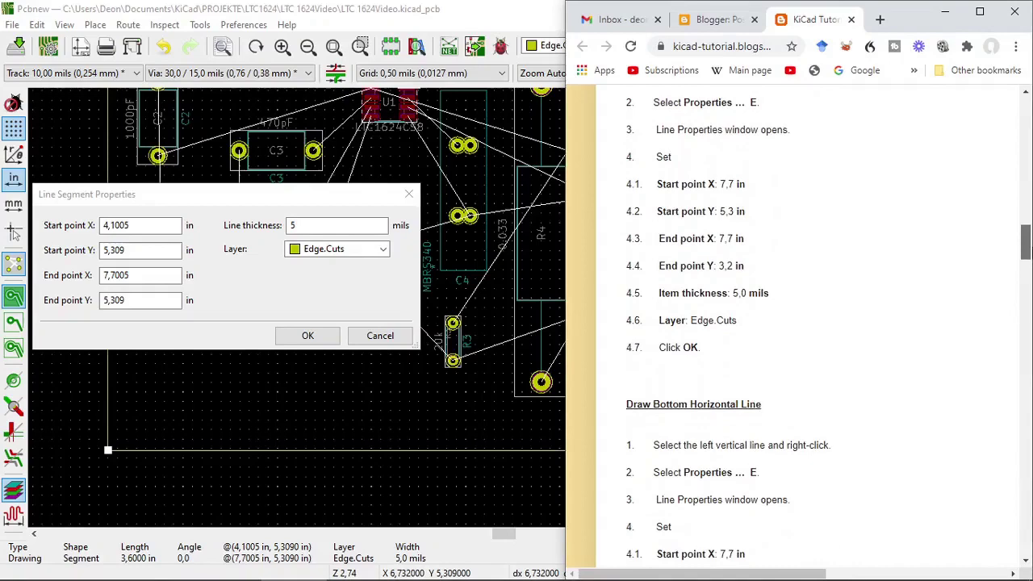
{"action": "scroll", "coordinate": [1023, 242], "scroll_direction": "down", "scroll_amount": 3}
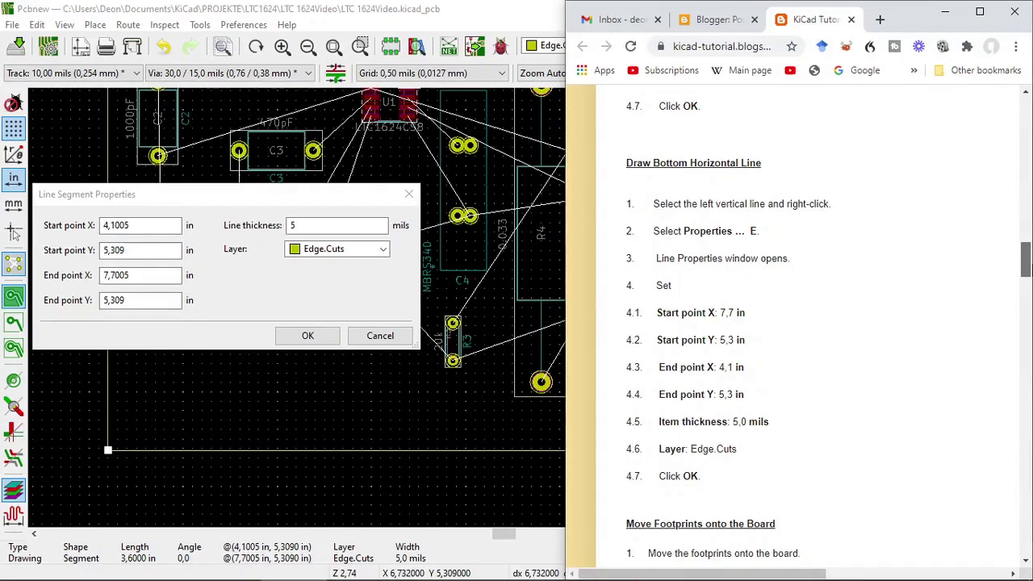
{"action": "left_click", "coordinate": [140, 225]}
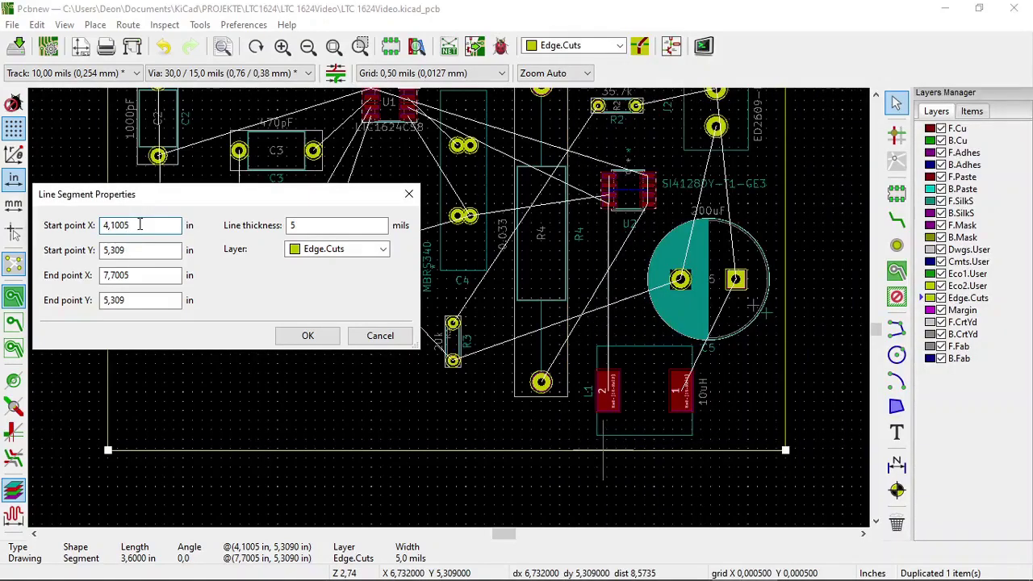
Edit the bottom line's coordinates to start 4,1, 5,3 and end 7,7, 5,3 in
{"action": "key", "text": "BackSpace"}
{"action": "key", "text": "BackSpace"}
{"action": "key", "text": "BackSpace"}
{"action": "left_click", "coordinate": [140, 251]}
{"action": "left_click", "coordinate": [141, 250]}
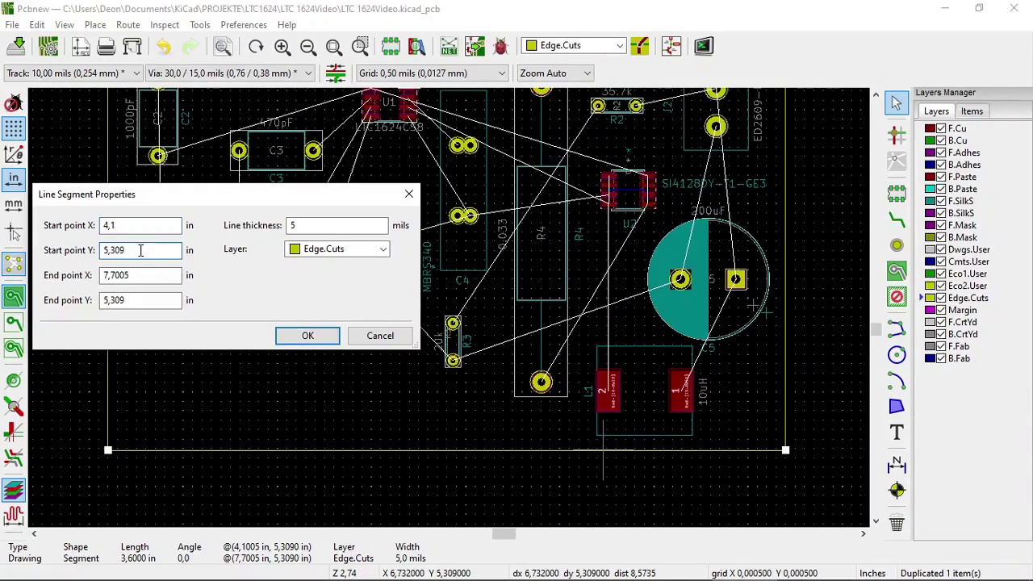
{"action": "key", "text": "BackSpace"}
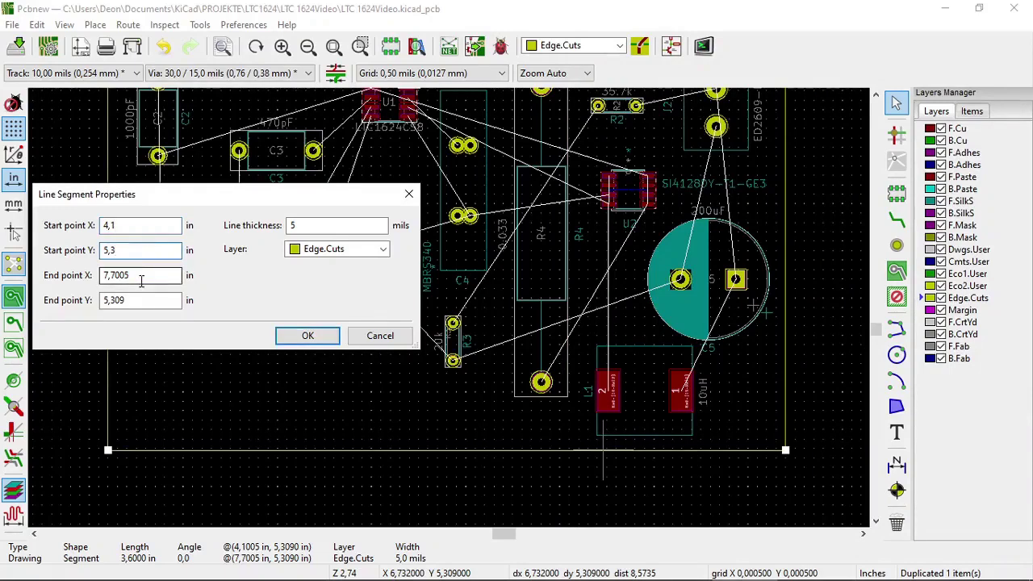
{"action": "left_click", "coordinate": [141, 275]}
{"action": "key", "text": "BackSpace"}
{"action": "key", "text": "BackSpace"}
{"action": "key", "text": "BackSpace"}
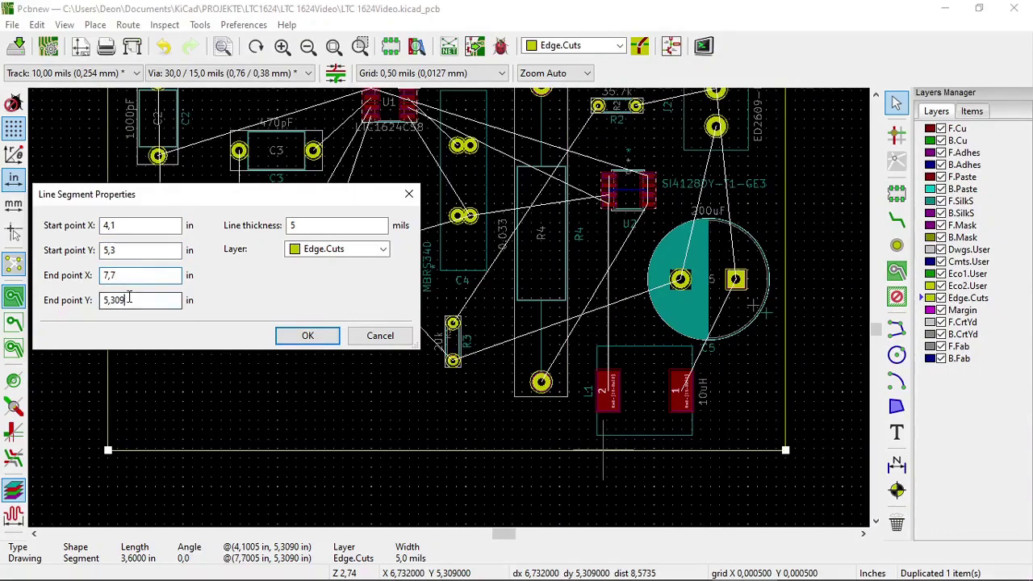
{"action": "left_click", "coordinate": [129, 298]}
{"action": "key", "text": "BackSpace"}
{"action": "key", "text": "BackSpace"}
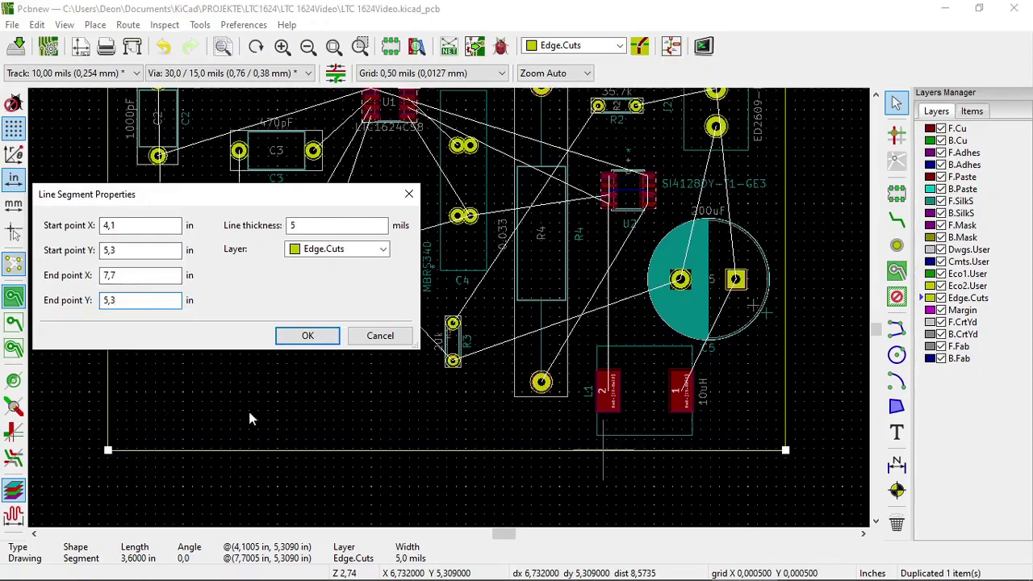
Apply the bottom Edge.Cuts line at Y 5.3 in from X 4.1 to 7.7 in, then fit the board in view
{"action": "left_click", "coordinate": [307, 336]}
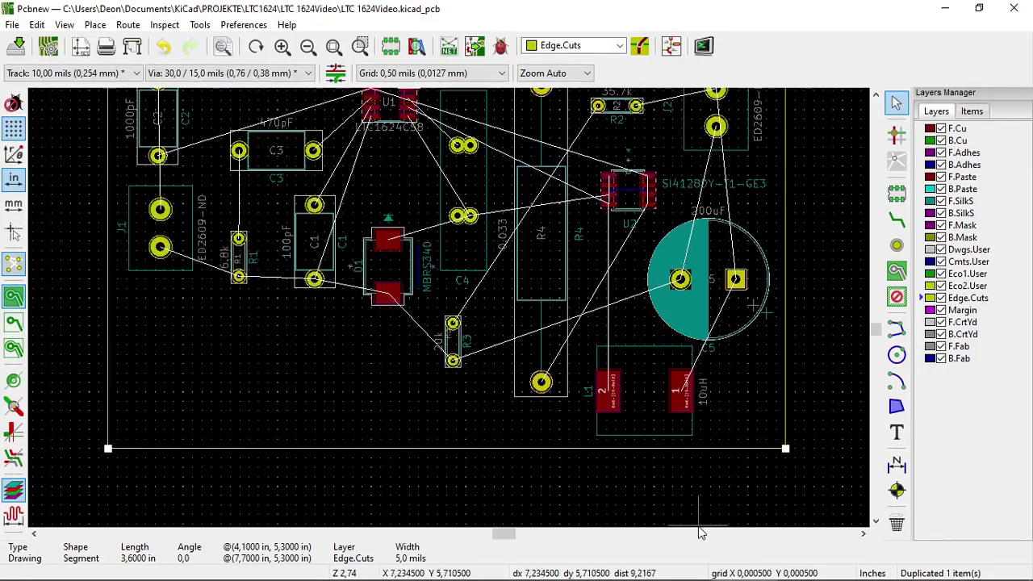
{"action": "left_click", "coordinate": [838, 432]}
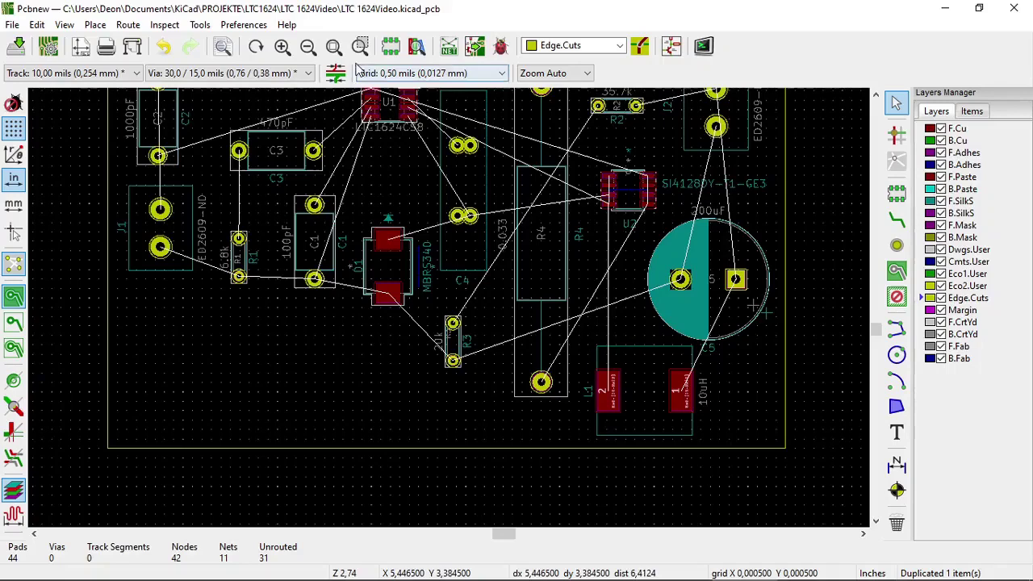
{"action": "left_click", "coordinate": [333, 46]}
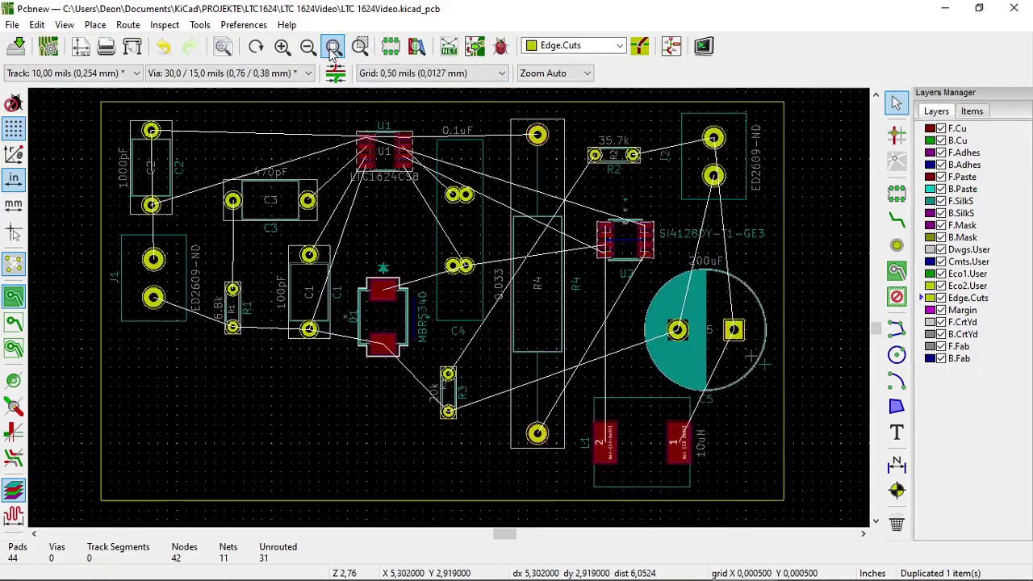